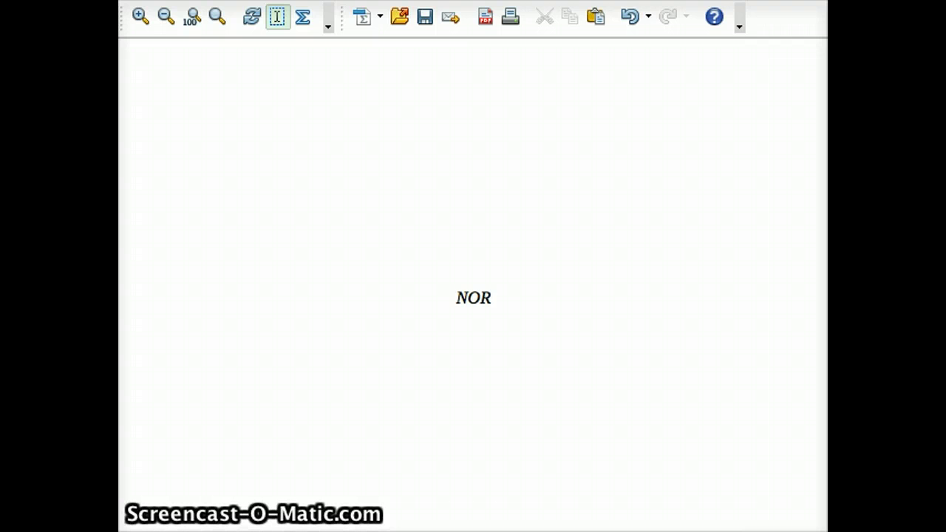
# Switch to the Inkscape drawing and examine the Venn diagram labelled ¬(x+y)
pyautogui.moveTo(827, 1); pyautogui.dragTo(658, 1)
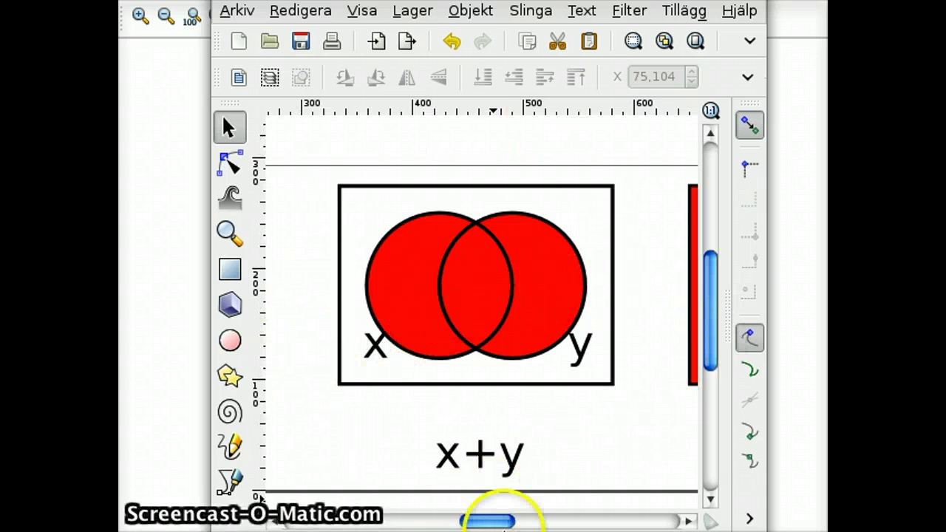
pyautogui.moveTo(494, 523); pyautogui.dragTo(443, 521)
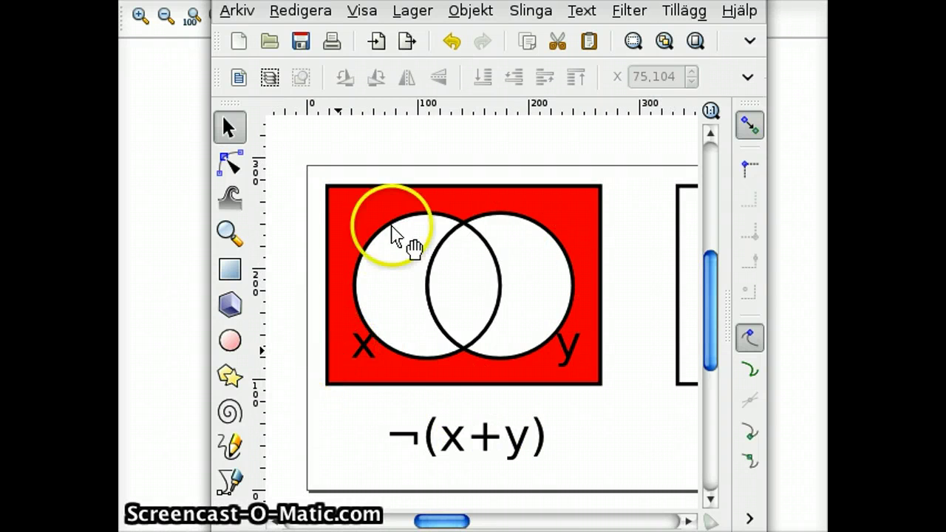
pyautogui.moveTo(471, 2); pyautogui.dragTo(945, 0)
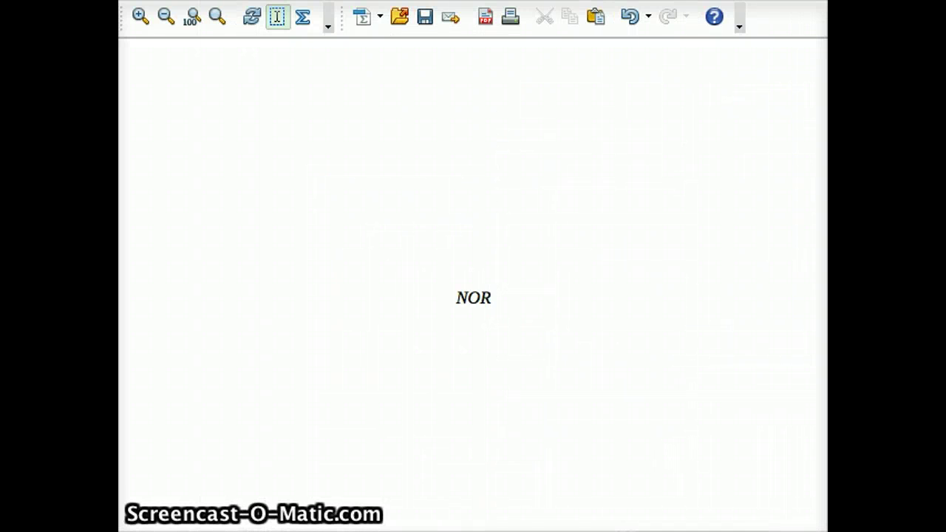
# Switch to Logic Lab and test the NOR gate by turning each input switch on and back off separately
pyautogui.moveTo(945, 81); pyautogui.dragTo(673, 0)
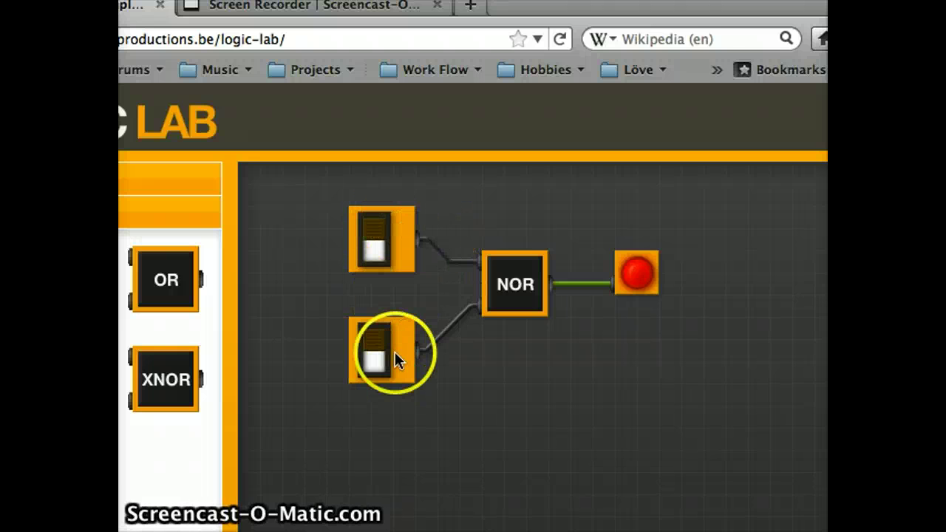
pyautogui.click(375, 247)
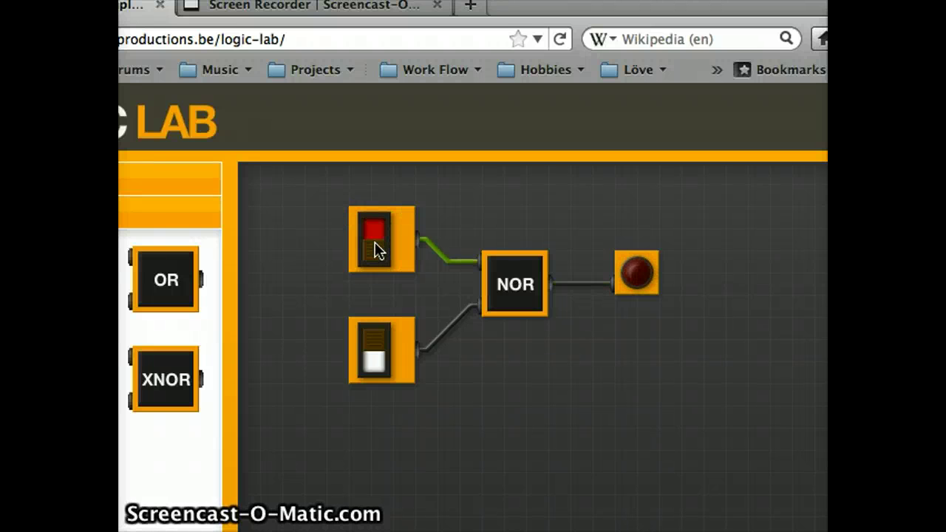
pyautogui.click(374, 247)
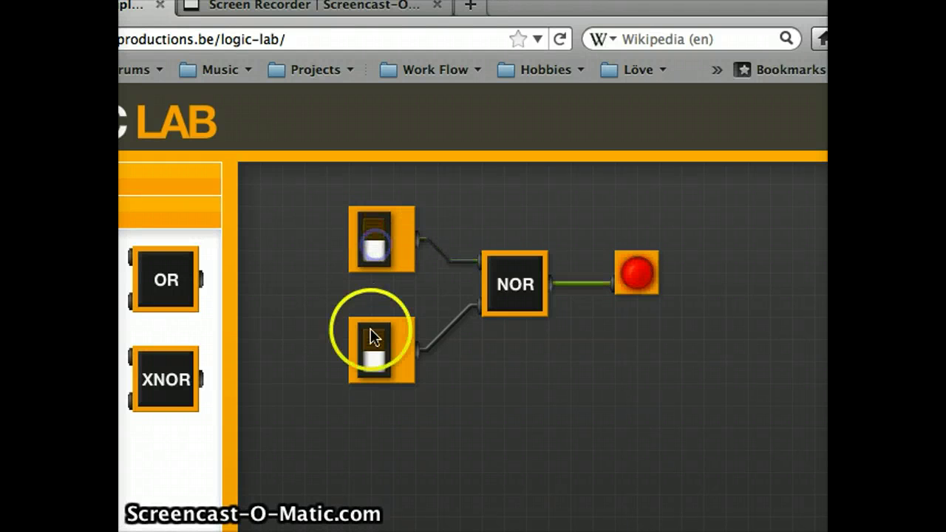
pyautogui.click(373, 357)
pyautogui.click(374, 358)
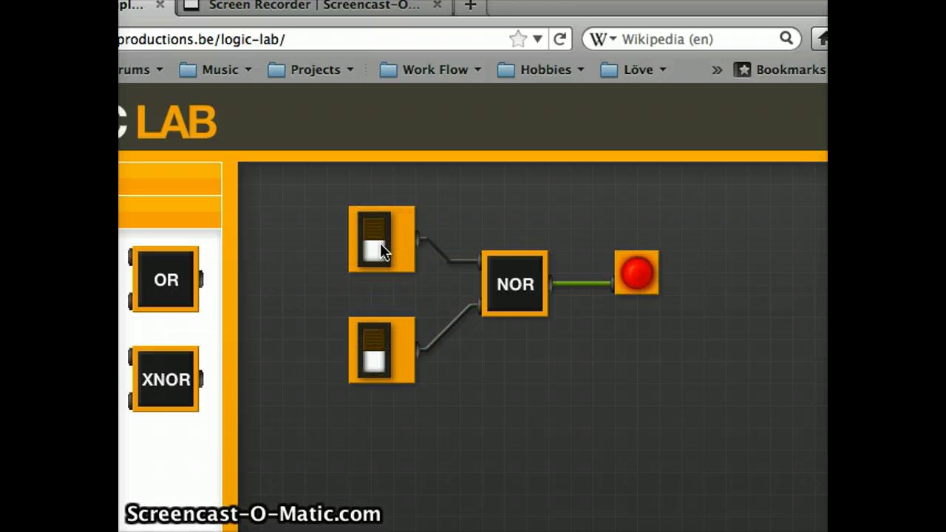
pyautogui.click(406, 220)
pyautogui.click(401, 365)
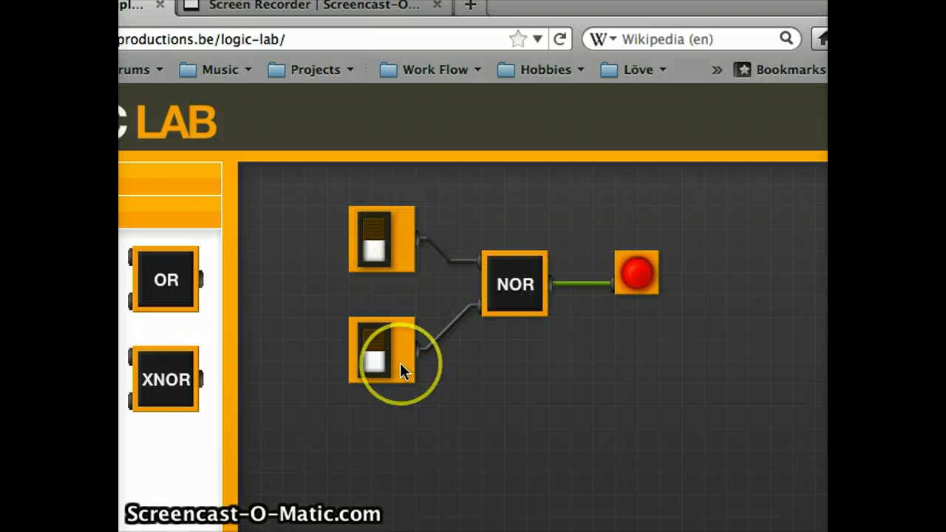
pyautogui.click(412, 340)
# Test the NOR gate with only the upper input on, only the lower input on, and both inputs on
pyautogui.click(372, 235)
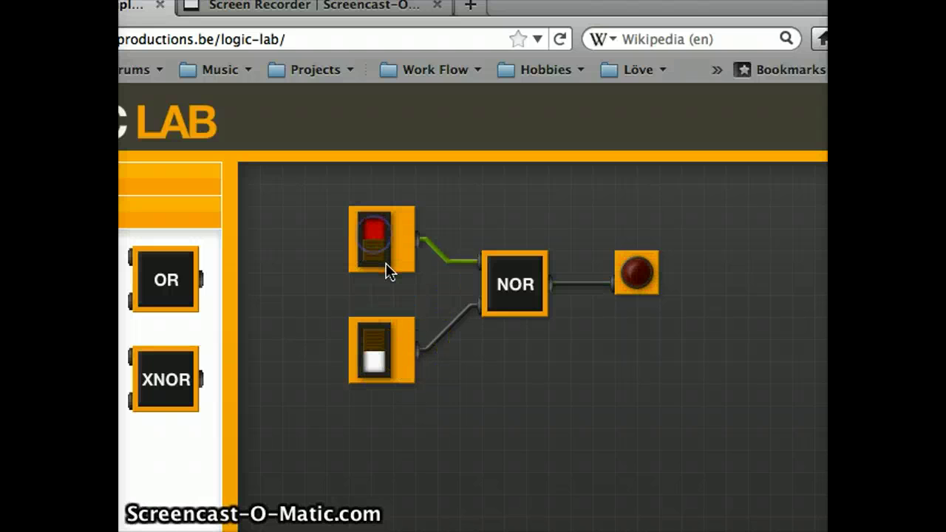
pyautogui.click(376, 239)
pyautogui.click(367, 363)
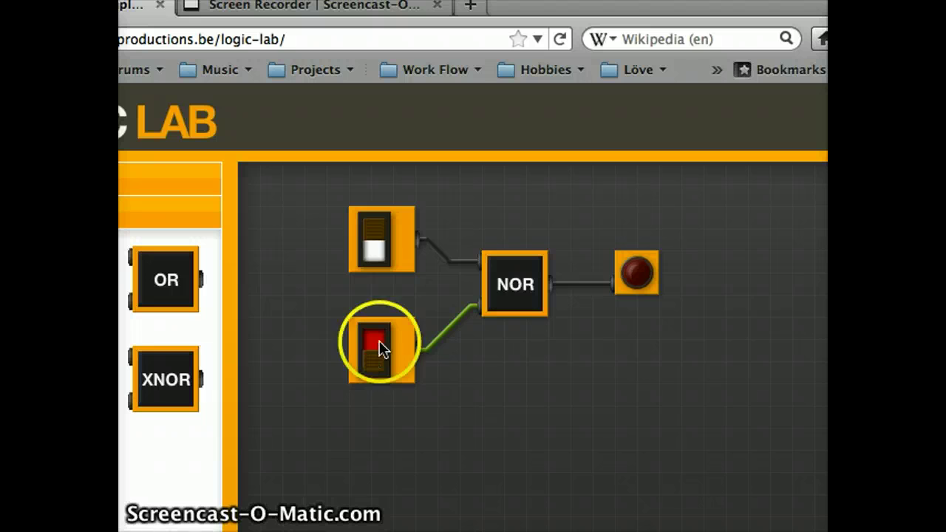
pyautogui.click(376, 247)
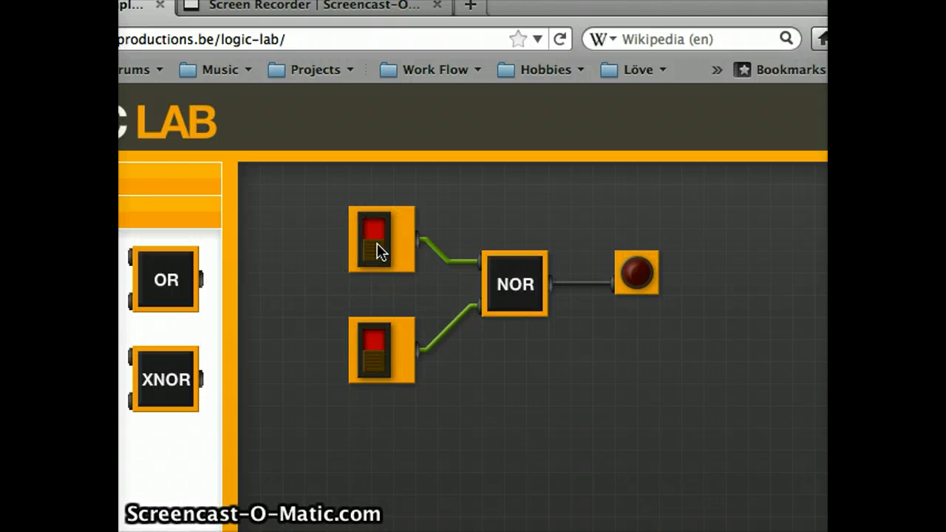
pyautogui.click(366, 222)
pyautogui.click(390, 223)
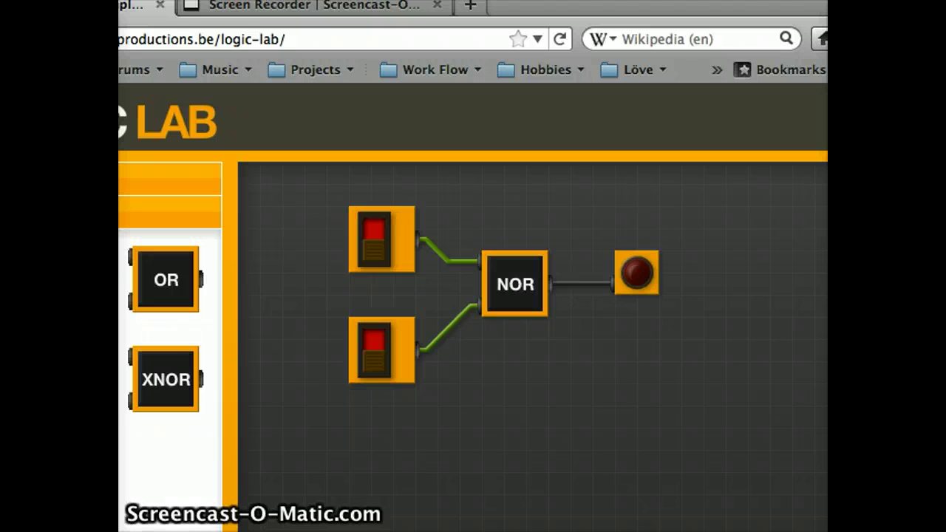
# Switch to the Wikipedia Logical NOR article and examine the truth table of A NOR B
pyautogui.moveTo(592, 0); pyautogui.dragTo(945, 185)
pyautogui.moveTo(945, 0); pyautogui.dragTo(263, 0)
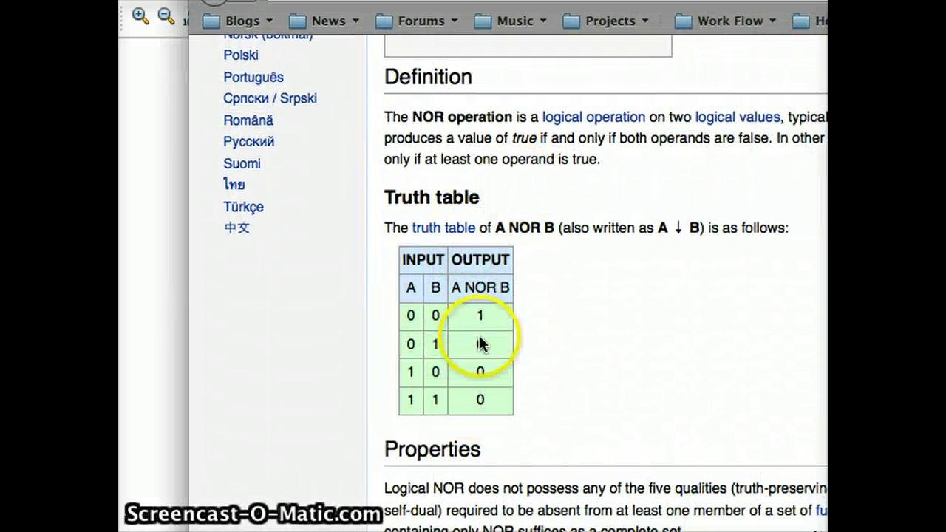
pyautogui.moveTo(699, 0); pyautogui.dragTo(663, 0)
# Open Wikipedia's OR disambiguation page, go to the OR logic gate article and examine the A + B truth table
pyautogui.press('super+t')
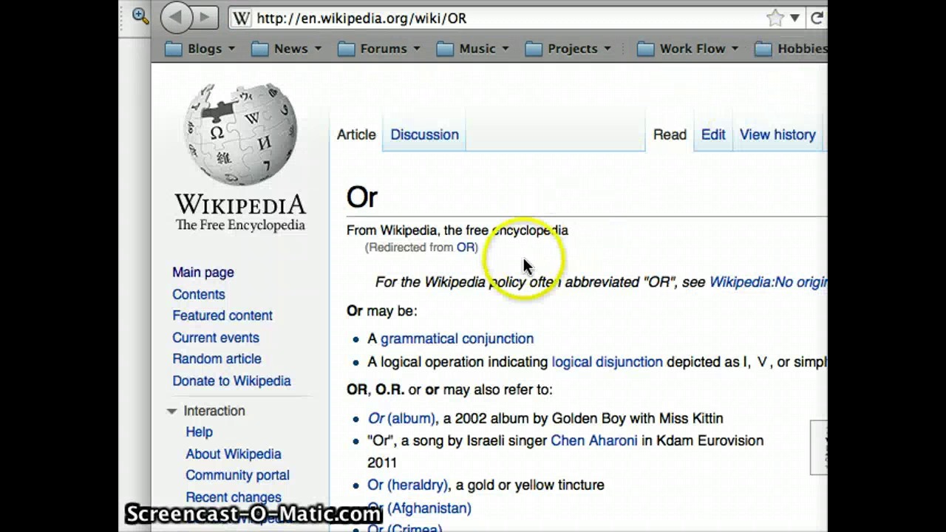
pyautogui.scroll(-5, 490, 270)
pyautogui.scroll(-4, 488, 265)
pyautogui.click(411, 220)
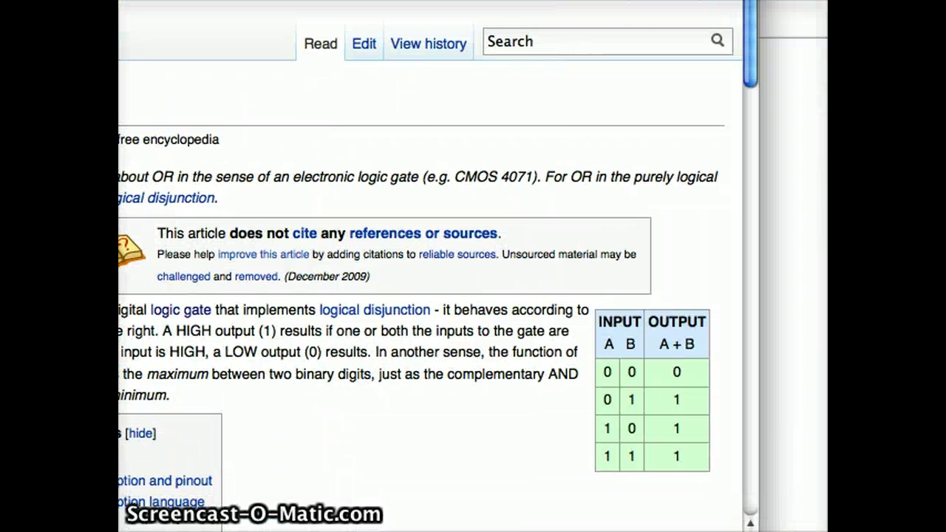
pyautogui.moveTo(597, 365); pyautogui.dragTo(658, 436)
pyautogui.click(684, 371)
pyautogui.click(687, 373)
pyautogui.moveTo(687, 377); pyautogui.dragTo(682, 457)
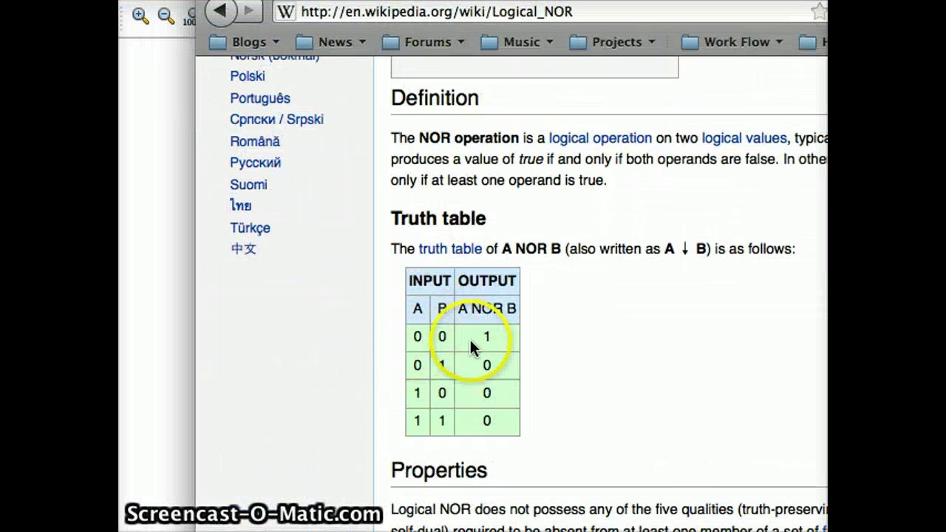
# Return to the Logical NOR article and compare its truth table outputs with those of the OR gate
pyautogui.click(479, 340)
pyautogui.moveTo(479, 339); pyautogui.dragTo(501, 444)
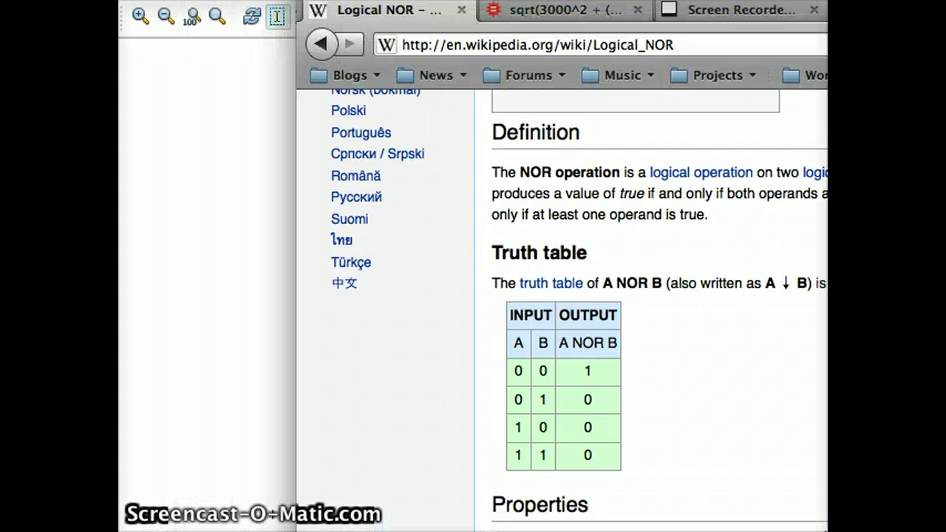
pyautogui.press('super+Tab')
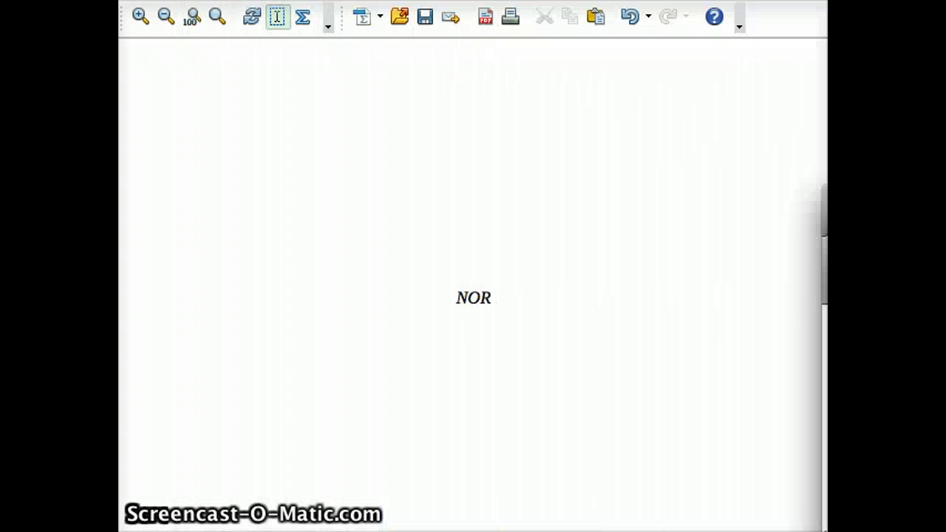
# Switch to Logic Lab, remove the lower switch and leave one unconnected switch level with the NOR gate
pyautogui.press('super+Tab')
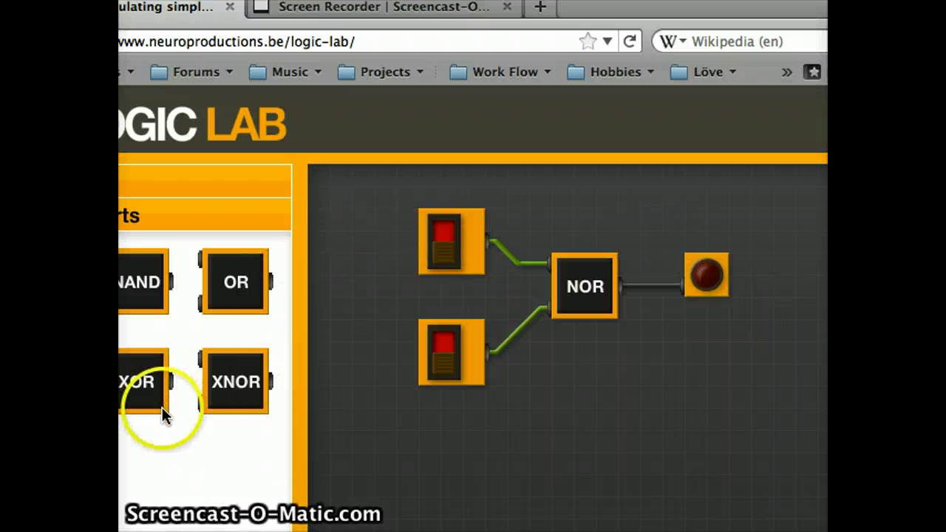
pyautogui.moveTo(122, 392); pyautogui.dragTo(148, 418)
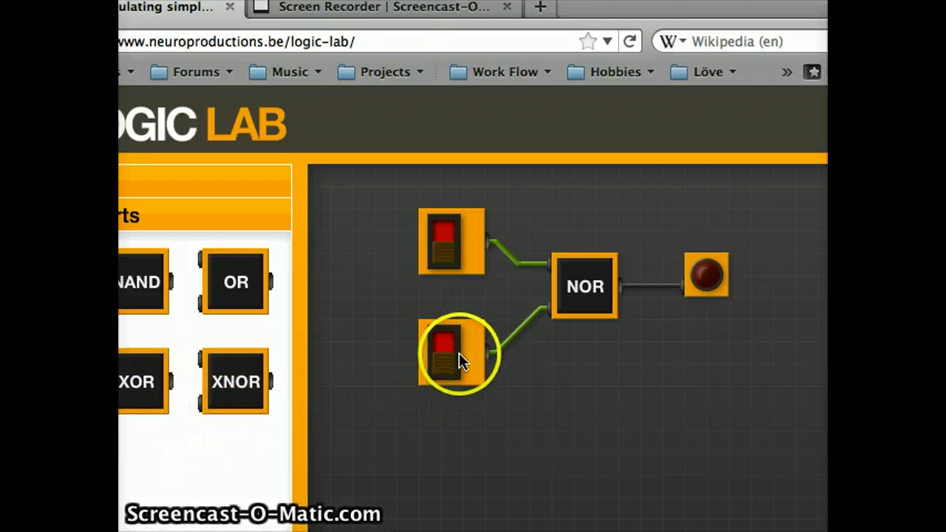
pyautogui.moveTo(460, 355); pyautogui.dragTo(229, 465)
pyautogui.moveTo(463, 252); pyautogui.dragTo(511, 210)
pyautogui.click(430, 281)
# Place a three-way splitter after the switch and wire its two outer outputs to both inputs of the NOR gate
pyautogui.click(196, 224)
pyautogui.scroll(-5, 178, 204)
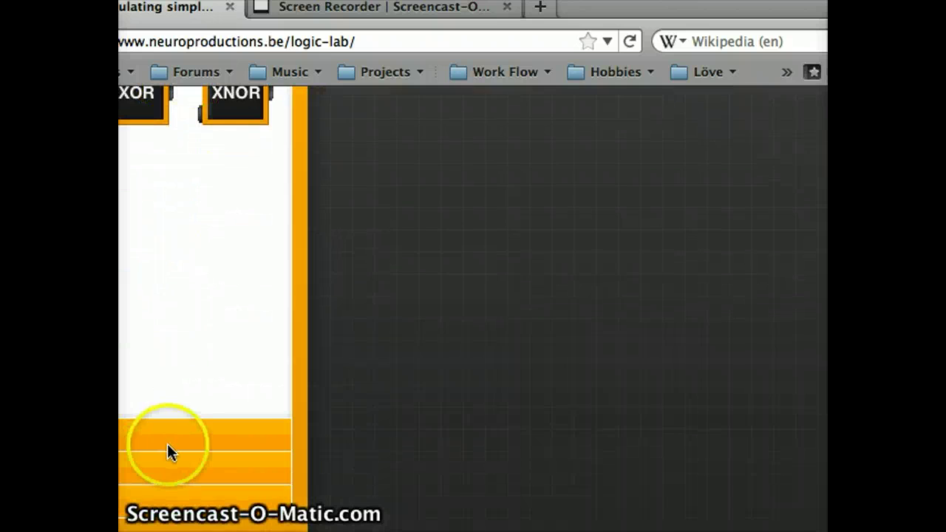
pyautogui.click(170, 436)
pyautogui.click(159, 461)
pyautogui.scroll(3, 213, 381)
pyautogui.scroll(3, 214, 382)
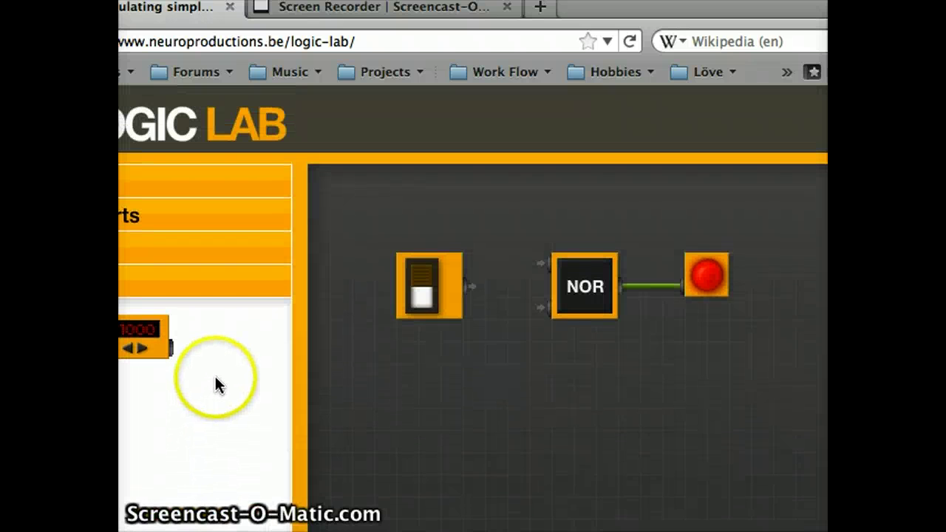
pyautogui.moveTo(122, 343); pyautogui.dragTo(485, 287)
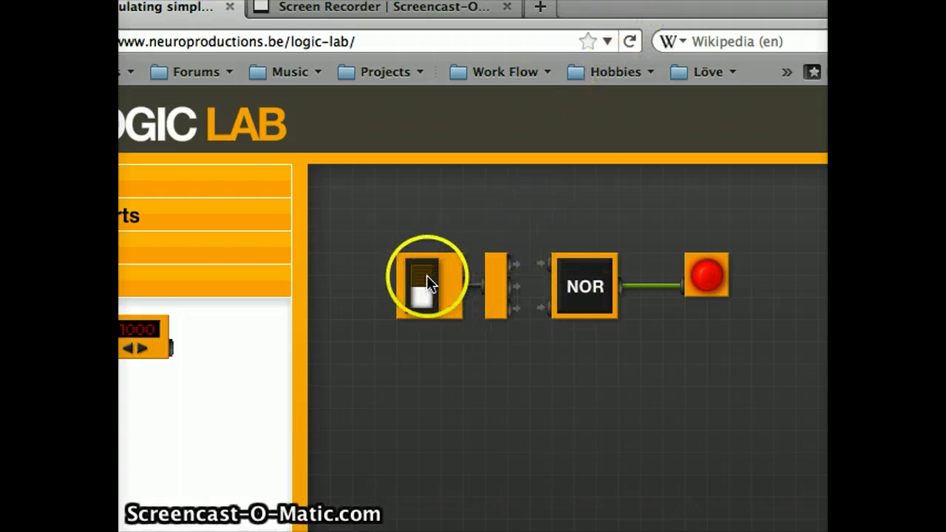
pyautogui.moveTo(512, 264); pyautogui.dragTo(553, 261)
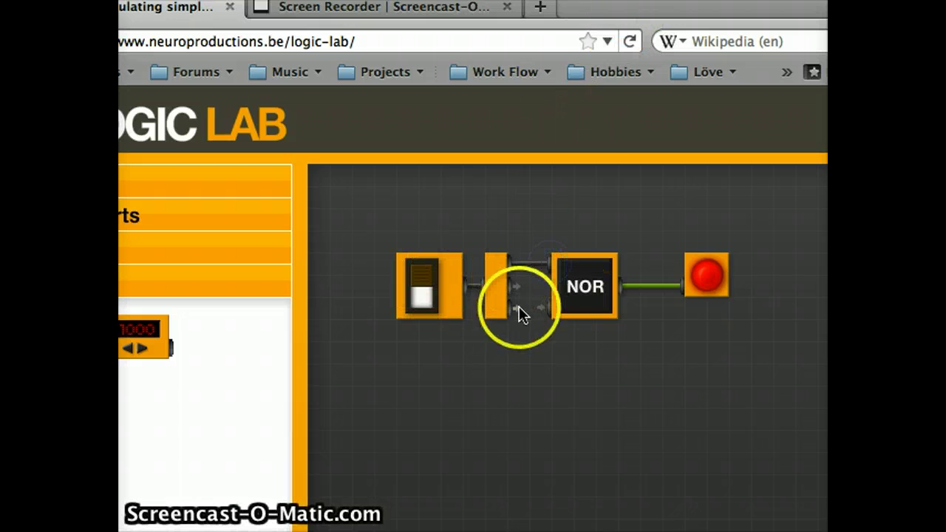
pyautogui.moveTo(519, 308); pyautogui.dragTo(553, 309)
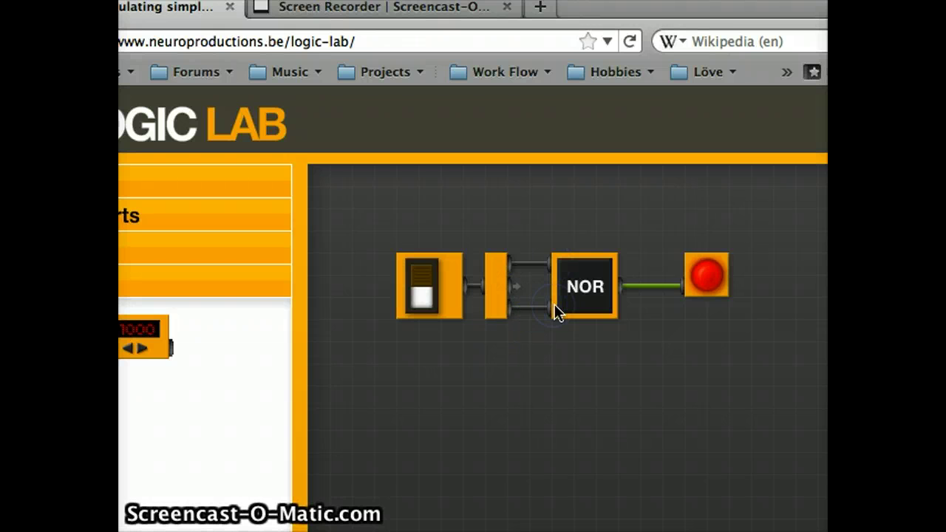
# Test the single-input NOR circuit by toggling the switch, leaving it off, and trace the signal through the splitter
pyautogui.click(422, 292)
pyautogui.click(422, 293)
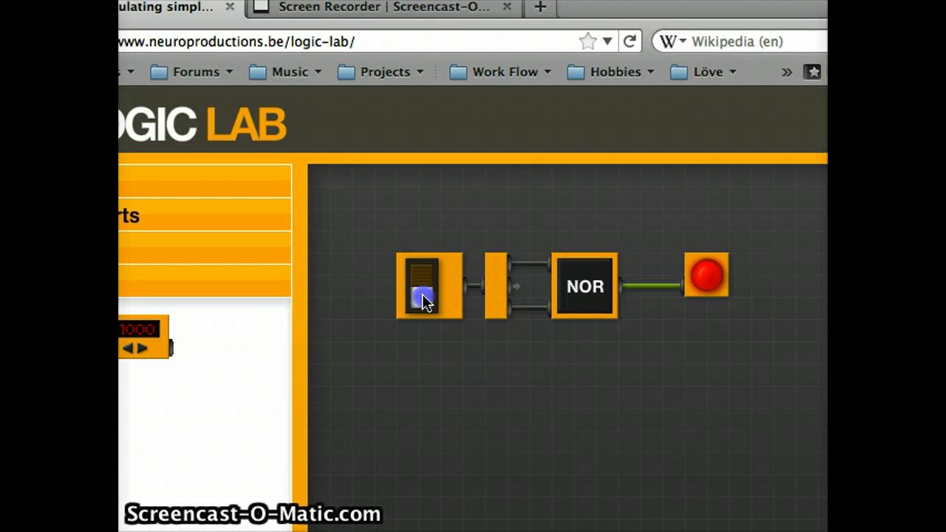
pyautogui.click(422, 293)
pyautogui.click(422, 295)
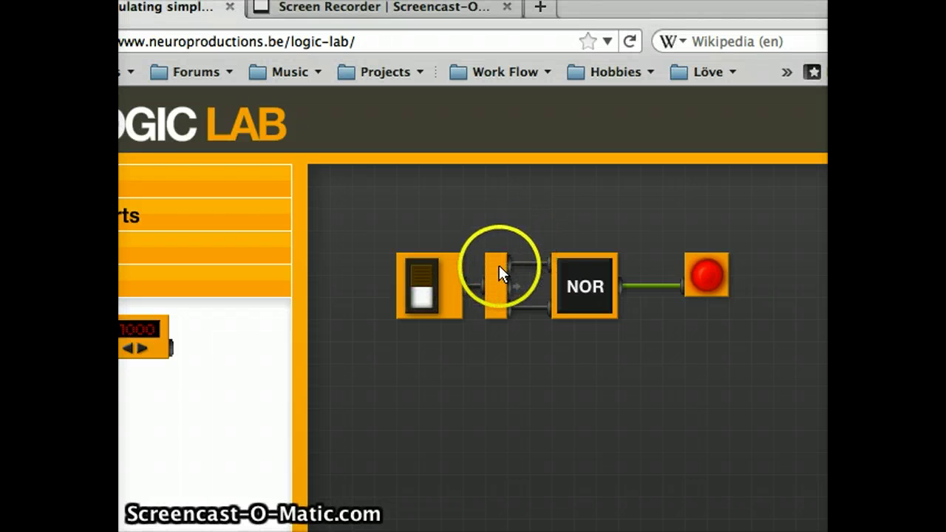
pyautogui.moveTo(499, 274); pyautogui.dragTo(576, 282)
pyautogui.click(577, 285)
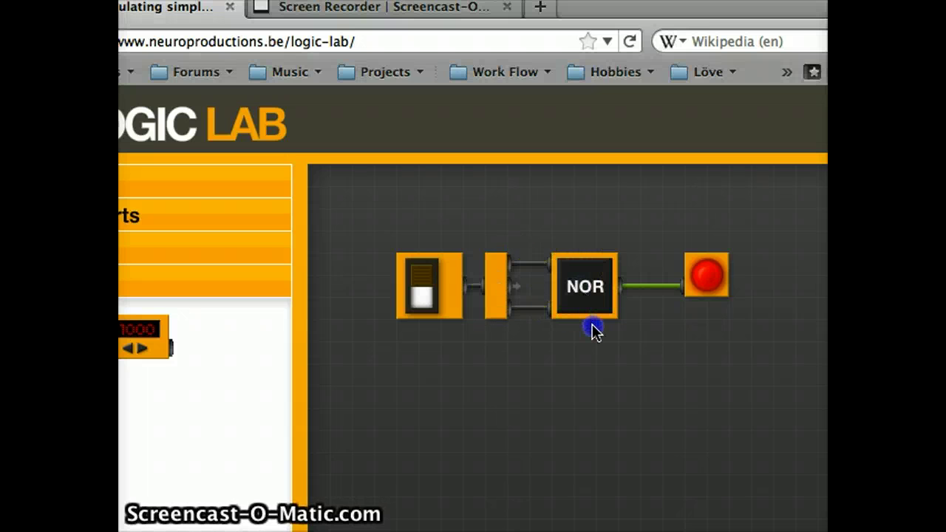
# Add a second switch directly below the first one
pyautogui.click(127, 185)
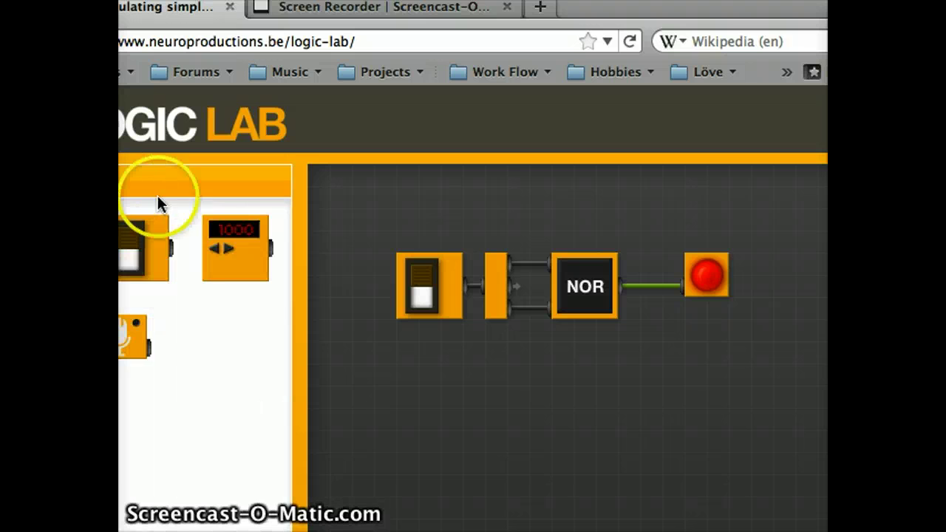
pyautogui.click(190, 251)
pyautogui.scroll(-3, 189, 256)
pyautogui.scroll(1, 188, 255)
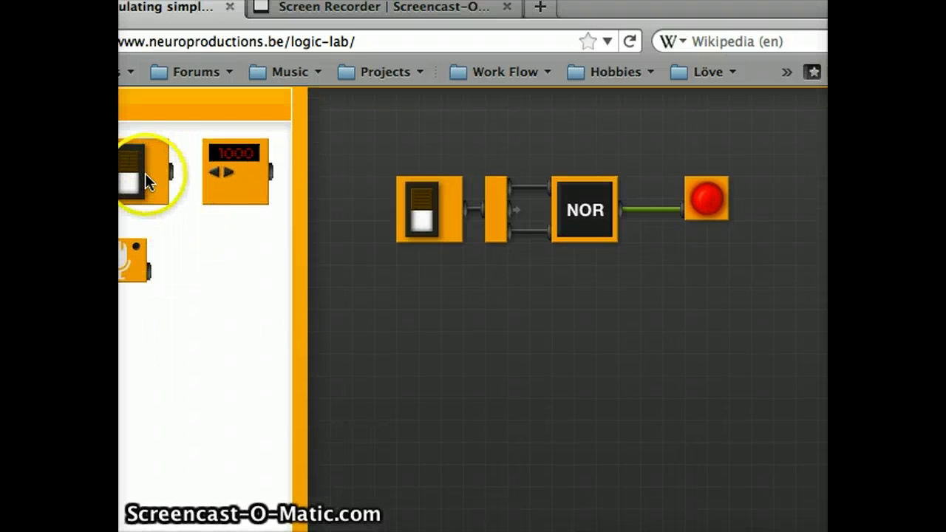
pyautogui.moveTo(147, 173); pyautogui.dragTo(446, 325)
# Place a second three-way splitter beside the second switch
pyautogui.click(210, 244)
pyautogui.scroll(-3, 209, 244)
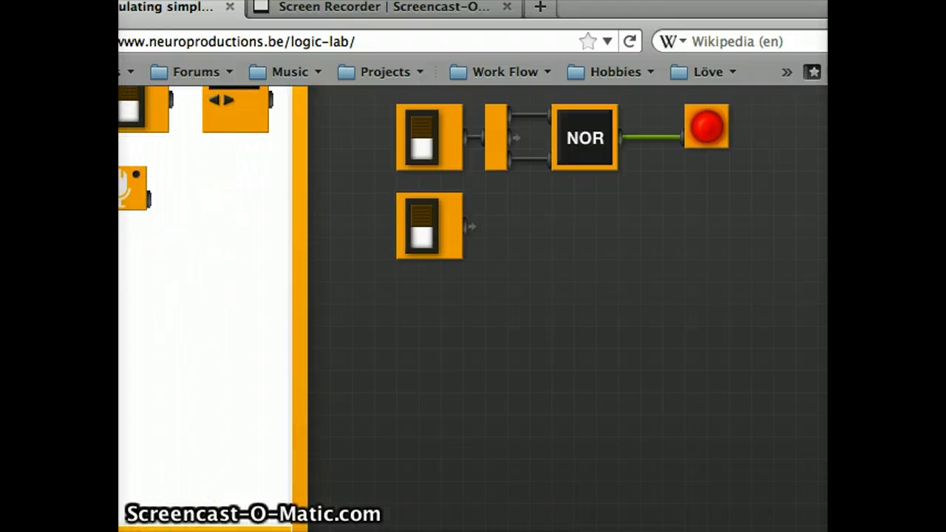
pyautogui.click(177, 528)
pyautogui.scroll(1, 203, 281)
pyautogui.moveTo(205, 281); pyautogui.dragTo(502, 255)
# Add two more NOR gates stacked below the existing one, the first level with the second splitter
pyautogui.click(172, 194)
pyautogui.scroll(-2, 178, 198)
pyautogui.scroll(3, 178, 198)
pyautogui.scroll(1, 178, 201)
pyautogui.click(165, 172)
pyautogui.click(170, 234)
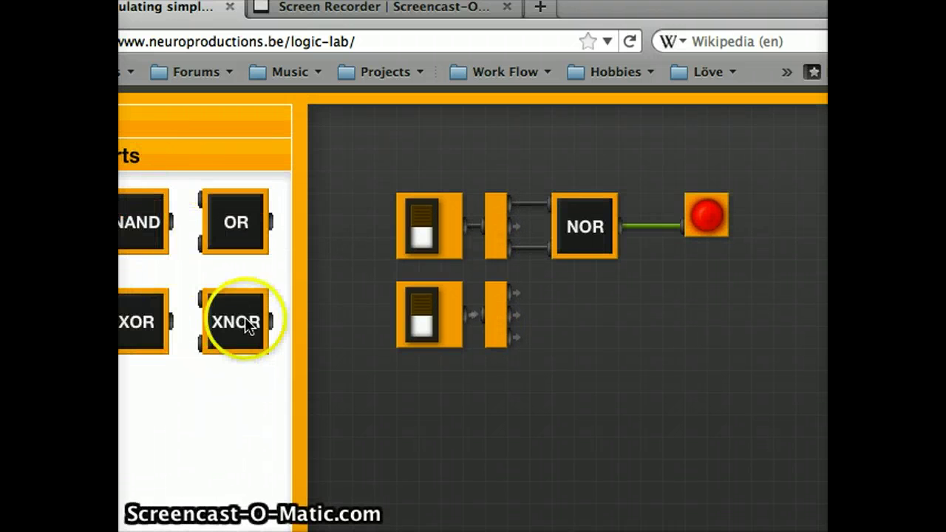
pyautogui.moveTo(36, 322); pyautogui.dragTo(603, 288)
pyautogui.moveTo(37, 321); pyautogui.dragTo(619, 321)
pyautogui.moveTo(36, 321); pyautogui.dragTo(633, 389)
pyautogui.moveTo(119, 326); pyautogui.dragTo(617, 398)
# Examine the NOR expressions of the usual logical operators in the Wikipedia article, and return to Logic Lab
pyautogui.moveTo(828, 15); pyautogui.dragTo(46, 1)
pyautogui.moveTo(473, 3); pyautogui.dragTo(405, 1)
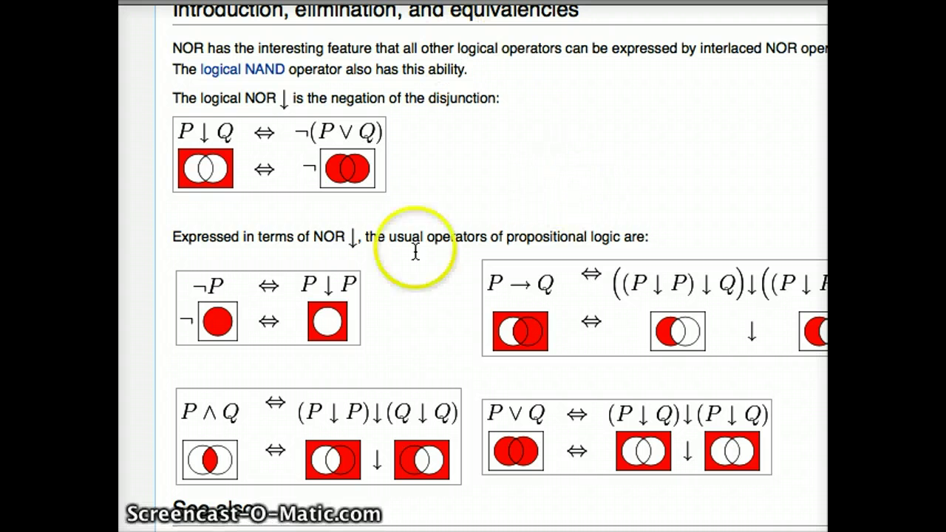
pyautogui.moveTo(169, 264); pyautogui.dragTo(791, 464)
pyautogui.click(795, 465)
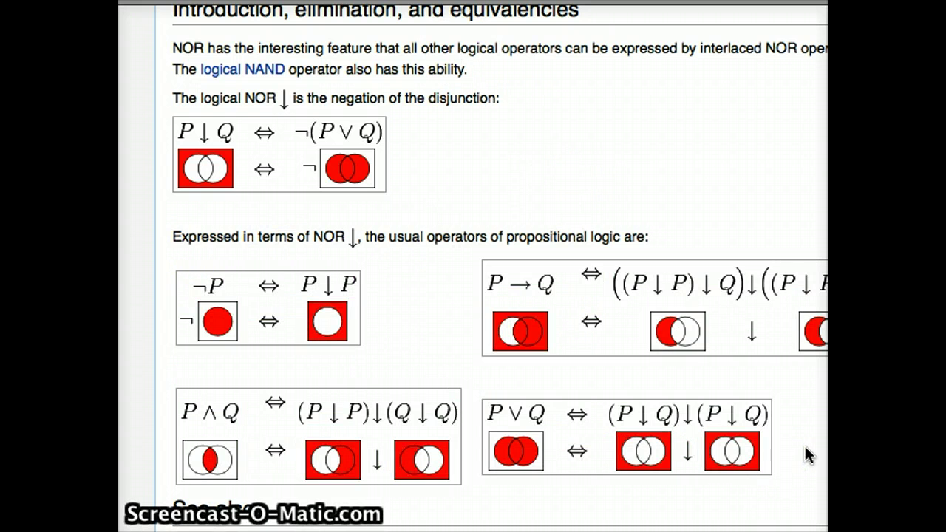
pyautogui.press('super+m')
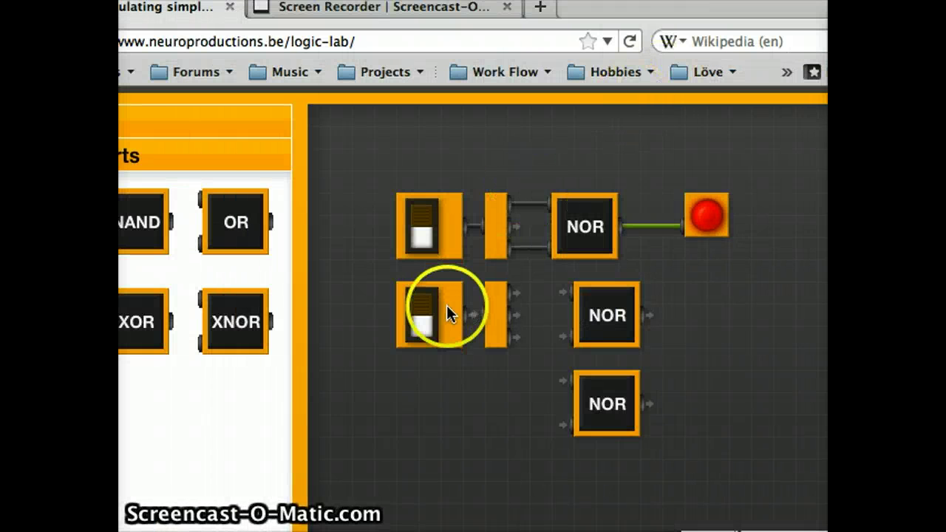
# Move the second switch and its splitter down, away from the first row, and connect them
pyautogui.click(437, 365)
pyautogui.click(433, 332)
pyautogui.moveTo(448, 352); pyautogui.dragTo(448, 397)
pyautogui.moveTo(503, 338); pyautogui.dragTo(488, 360)
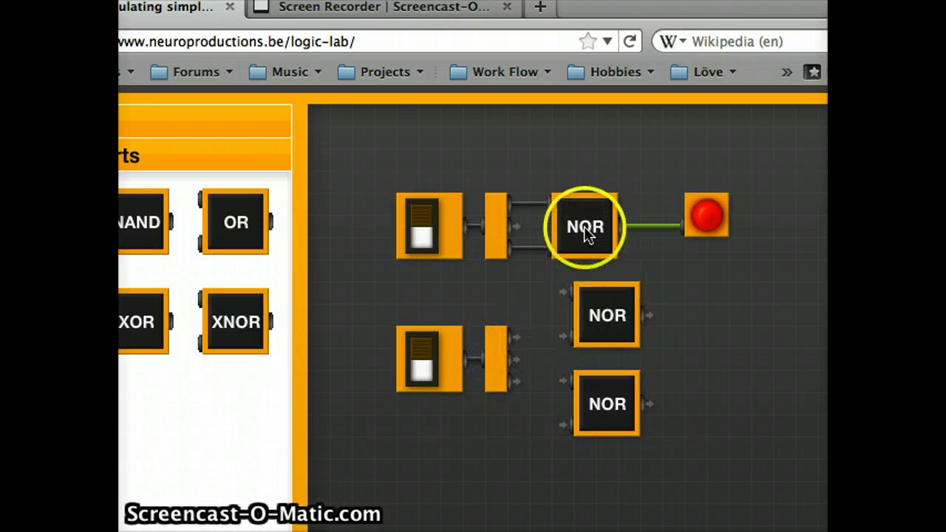
# Move the LED further out, disconnect it from the first NOR gate, and set the middle NOR gate aside near it
pyautogui.moveTo(708, 229); pyautogui.dragTo(795, 325)
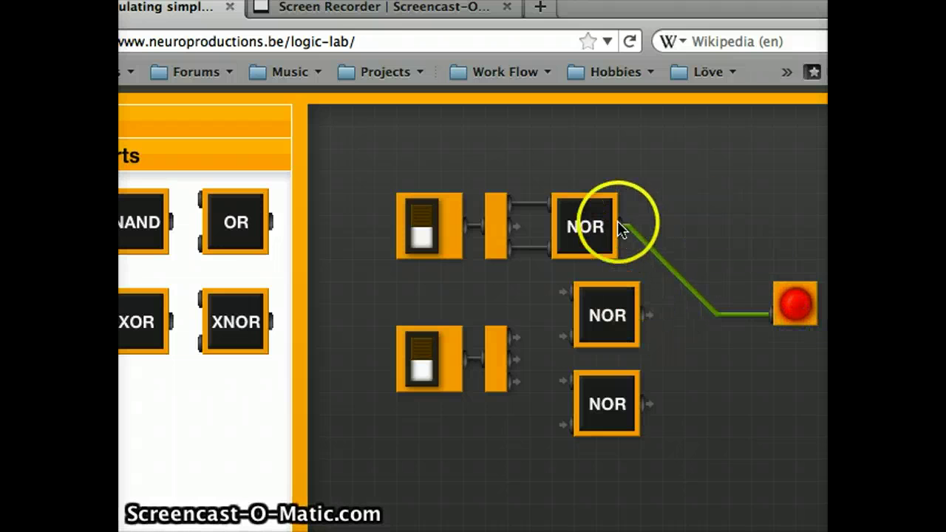
pyautogui.moveTo(626, 227); pyautogui.dragTo(693, 204)
pyautogui.moveTo(602, 315); pyautogui.dragTo(714, 381)
# Place the lowest NOR gate beside the second splitter and wire two splitter outputs to its two inputs
pyautogui.moveTo(607, 404); pyautogui.dragTo(586, 352)
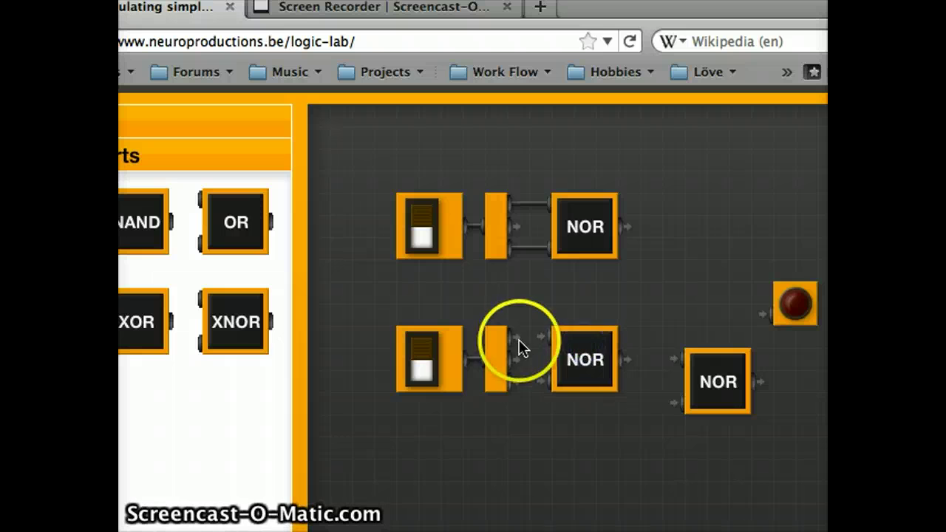
pyautogui.moveTo(516, 339); pyautogui.dragTo(560, 340)
pyautogui.moveTo(510, 386); pyautogui.dragTo(554, 381)
# Place the third NOR gate between the other two and the LED, feeding both NOR outputs into it and its output to the LED
pyautogui.click(662, 292)
pyautogui.moveTo(704, 363); pyautogui.dragTo(681, 272)
pyautogui.moveTo(627, 228); pyautogui.dragTo(660, 273)
pyautogui.moveTo(627, 360); pyautogui.dragTo(661, 313)
pyautogui.moveTo(783, 312); pyautogui.dragTo(788, 275)
pyautogui.moveTo(744, 295); pyautogui.dragTo(739, 295)
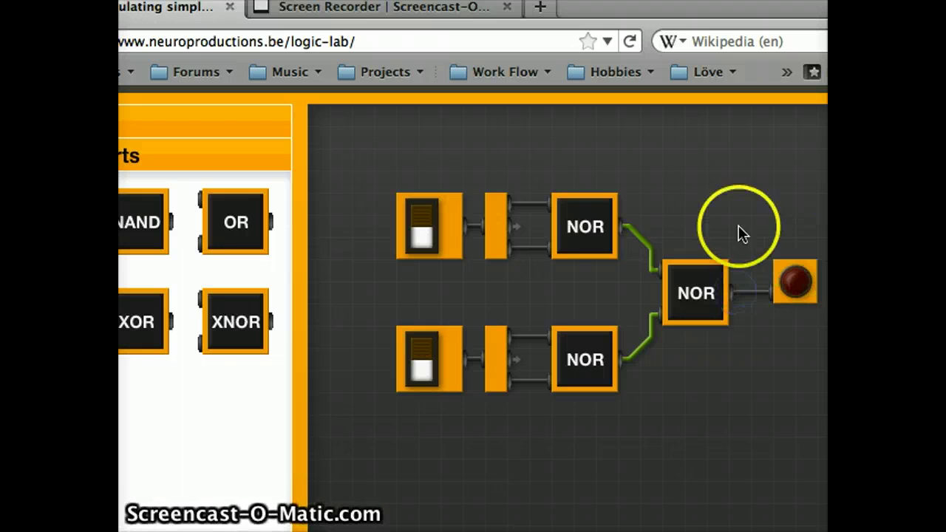
# Examine the NOR expression and Venn diagrams of P ∧ Q in the Wikipedia article, and return to Logic Lab
pyautogui.click(507, 313)
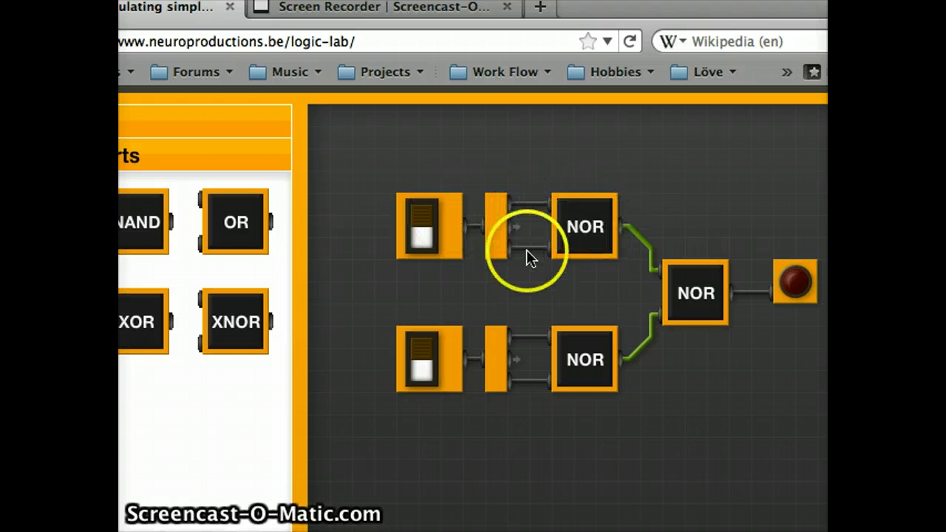
pyautogui.click(610, 402)
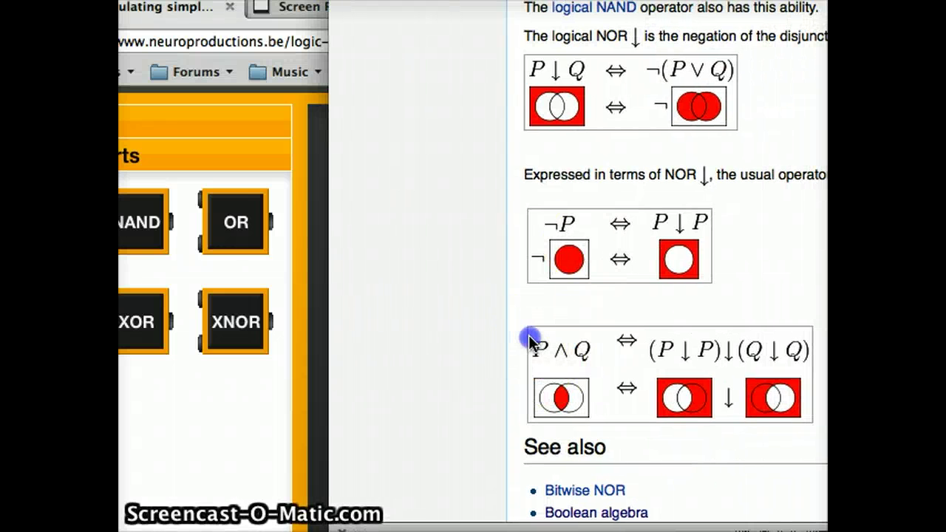
pyautogui.moveTo(537, 347); pyautogui.dragTo(785, 420)
pyautogui.click(798, 440)
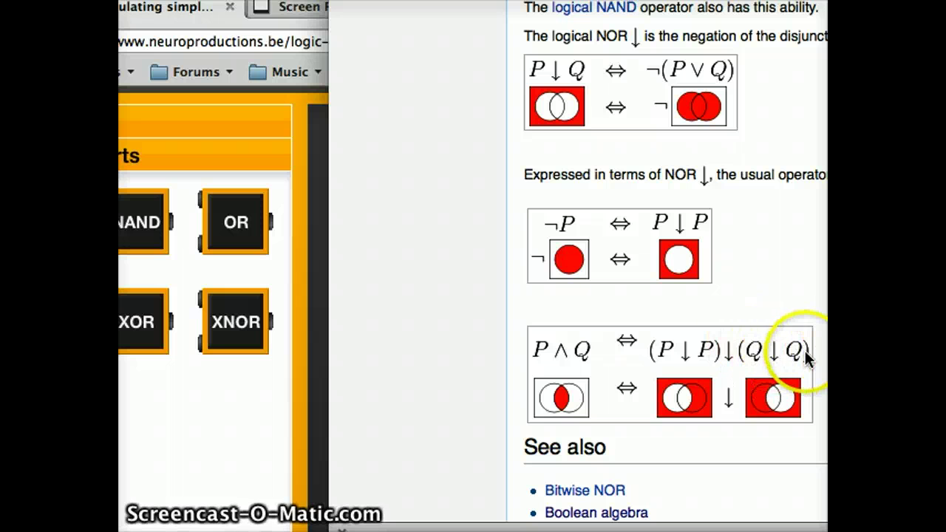
pyautogui.click(663, 384)
pyautogui.moveTo(663, 384); pyautogui.dragTo(803, 450)
pyautogui.click(803, 451)
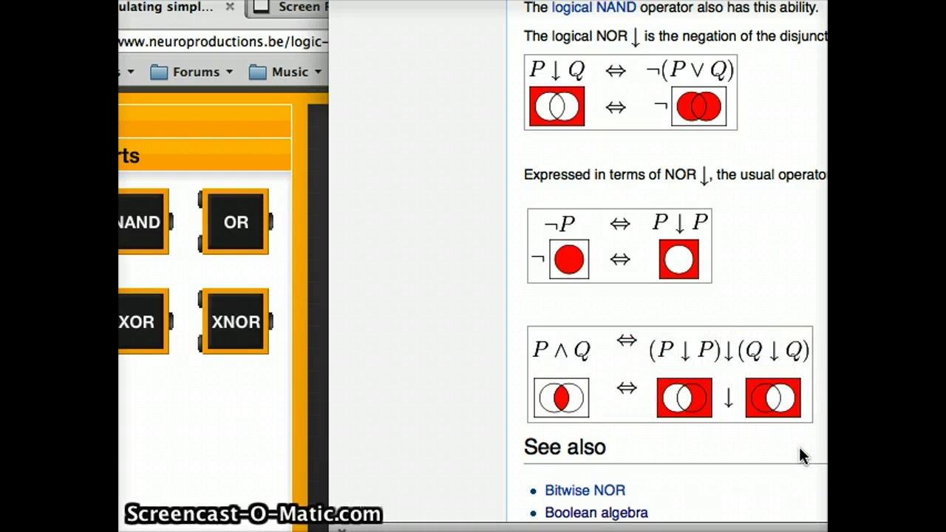
pyautogui.click(683, 411)
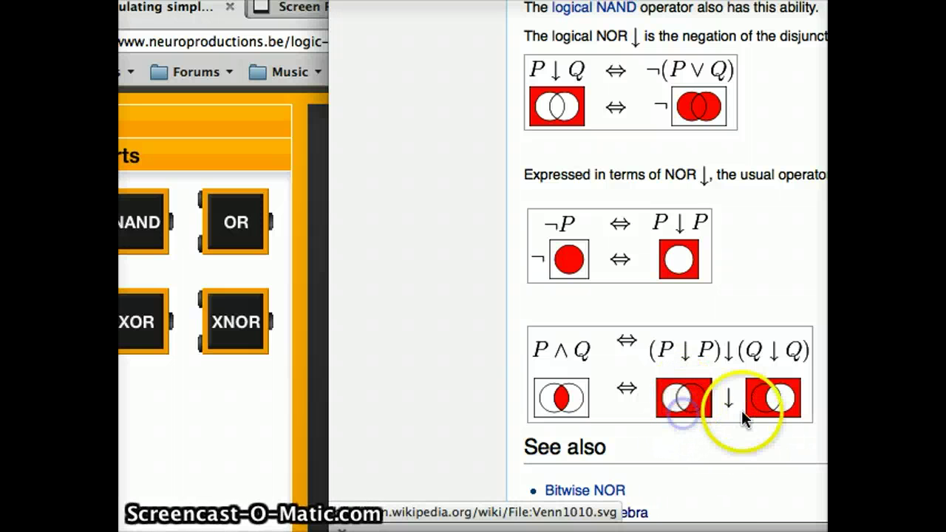
pyautogui.click(777, 407)
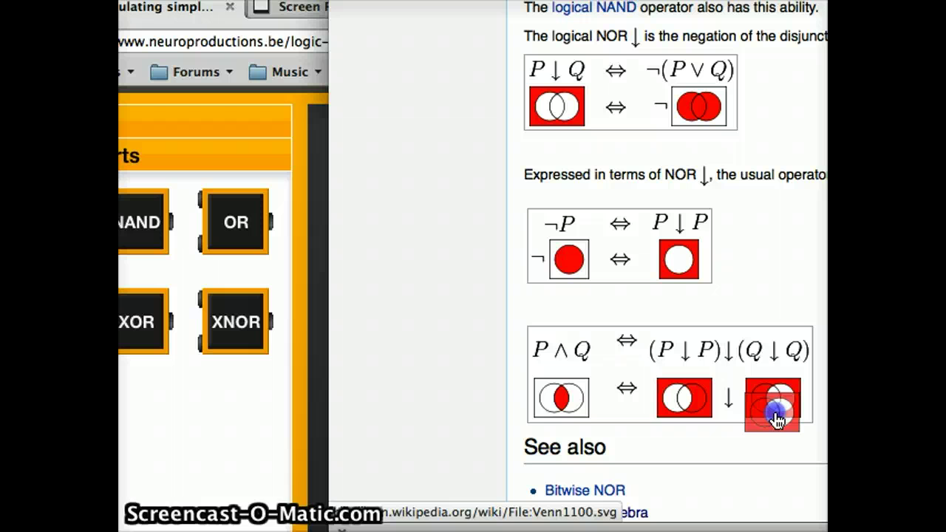
pyautogui.click(563, 411)
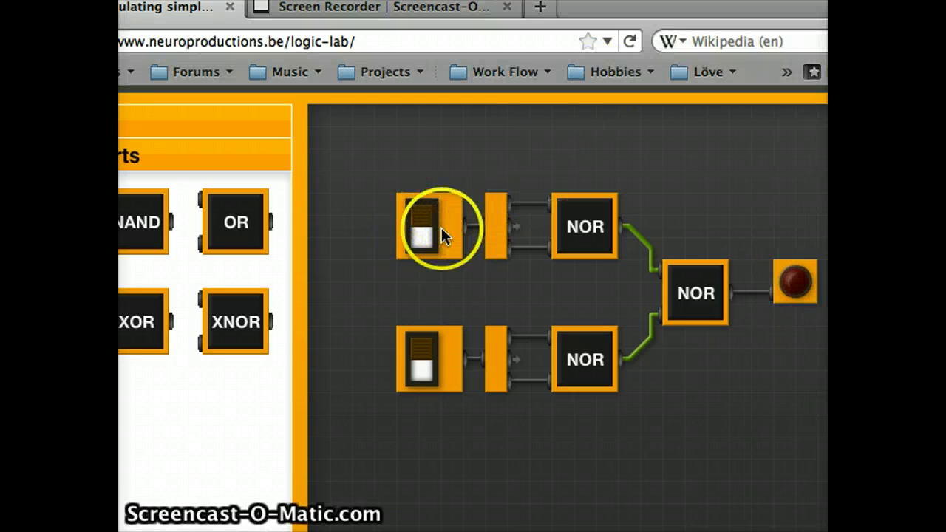
# Test the circuit with only the first switch on, only the second on, and finally both switches on
pyautogui.click(428, 227)
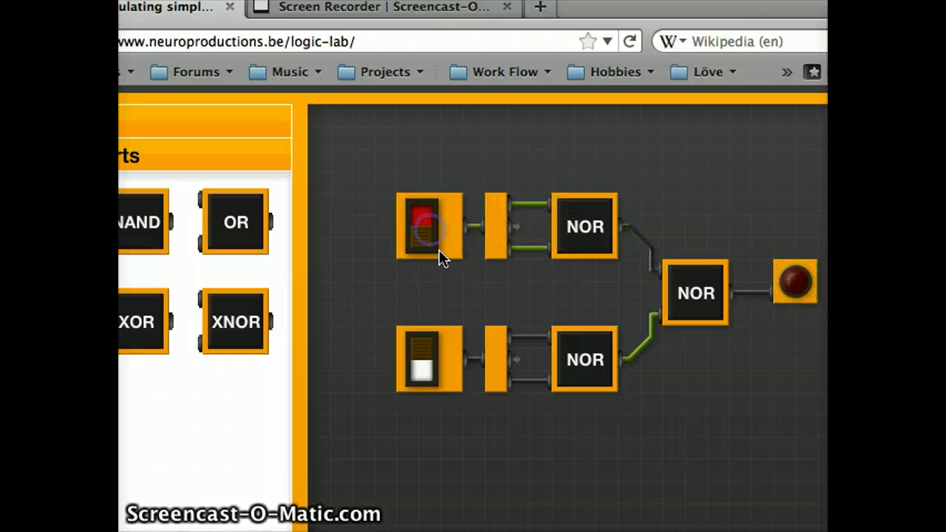
pyautogui.click(425, 240)
pyautogui.click(425, 363)
pyautogui.click(425, 231)
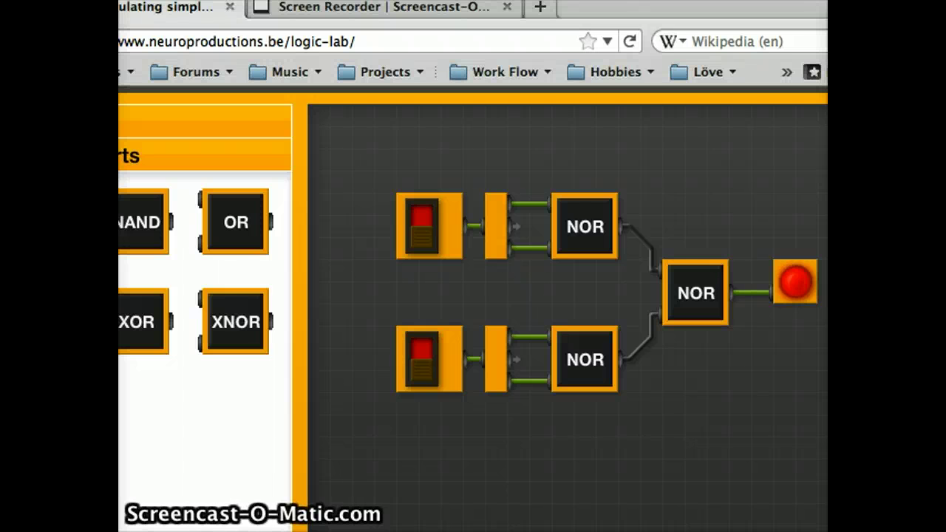
# In the text editor, replace the lines under "Teacher" with "Pick up neither your Pencils nor your pens" and "do nothing"
pyautogui.moveTo(763, 250); pyautogui.dragTo(618, 201)
pyautogui.moveTo(745, 252); pyautogui.dragTo(618, 237)
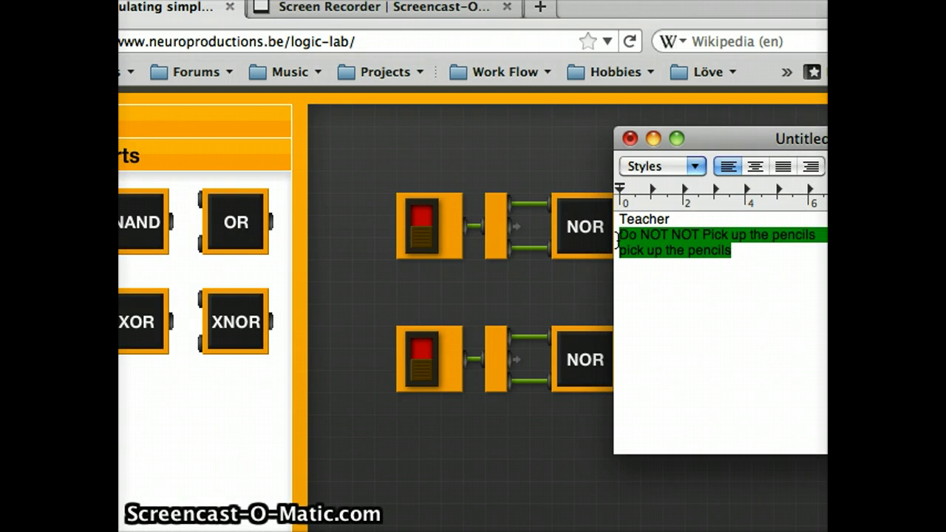
pyautogui.write('Pci')
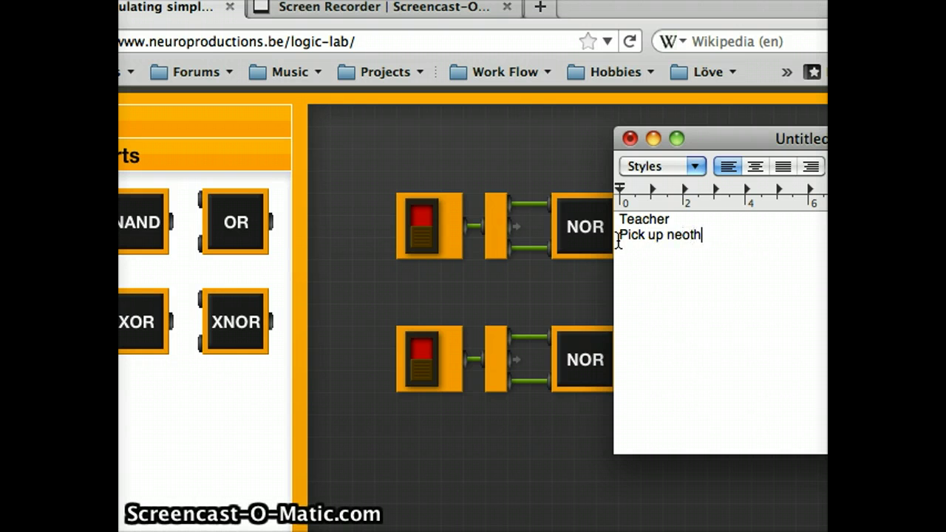
pyautogui.write('k up neither your Pencils nor yo')
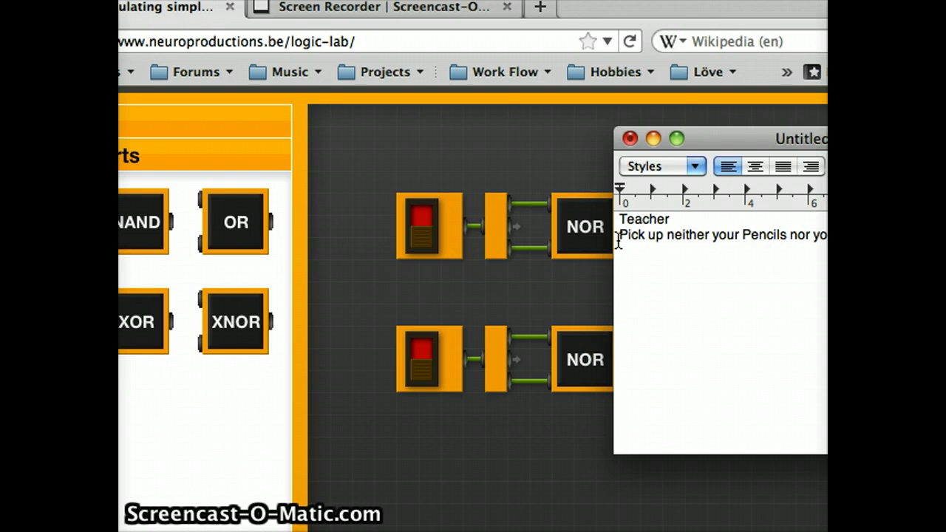
pyautogui.moveTo(904, 135); pyautogui.dragTo(804, 129)
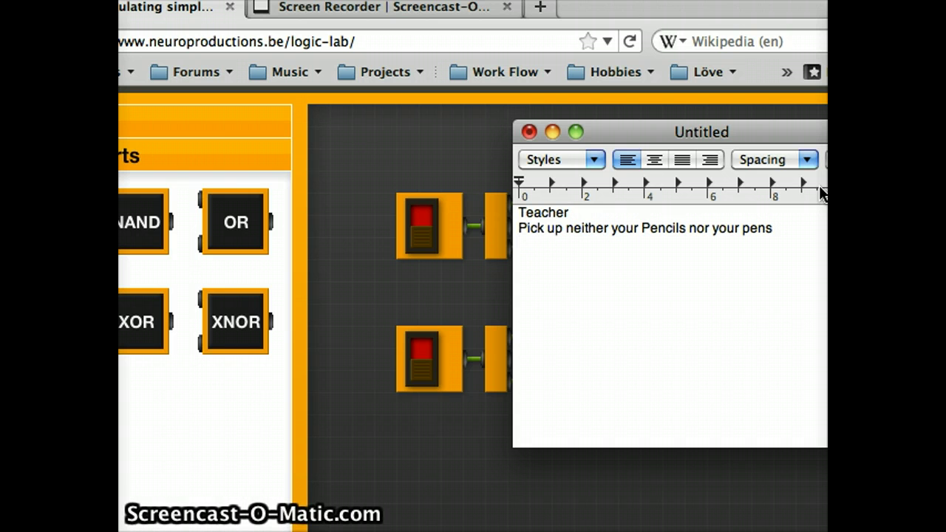
pyautogui.write('nothing')
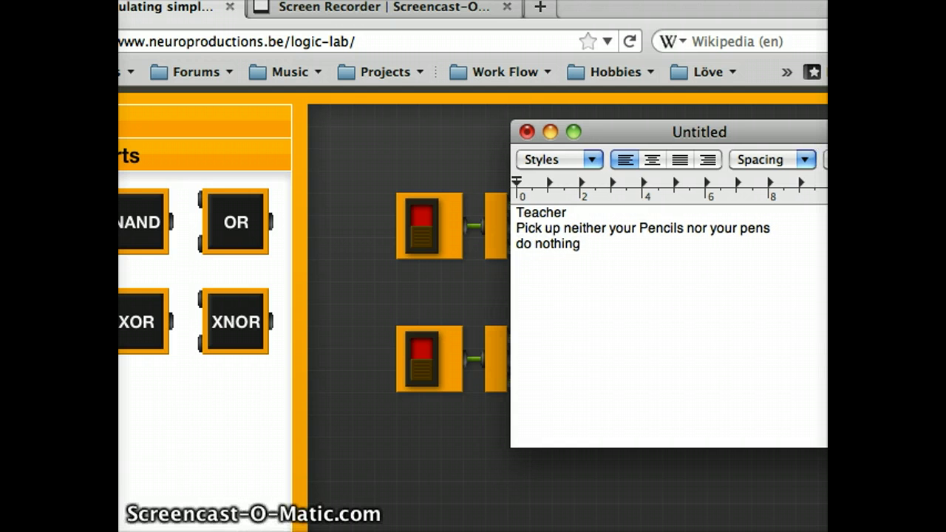
# Switch to the formula editor and enter an overlined A+B plus an overlined placeholder
pyautogui.press('super+Tab')
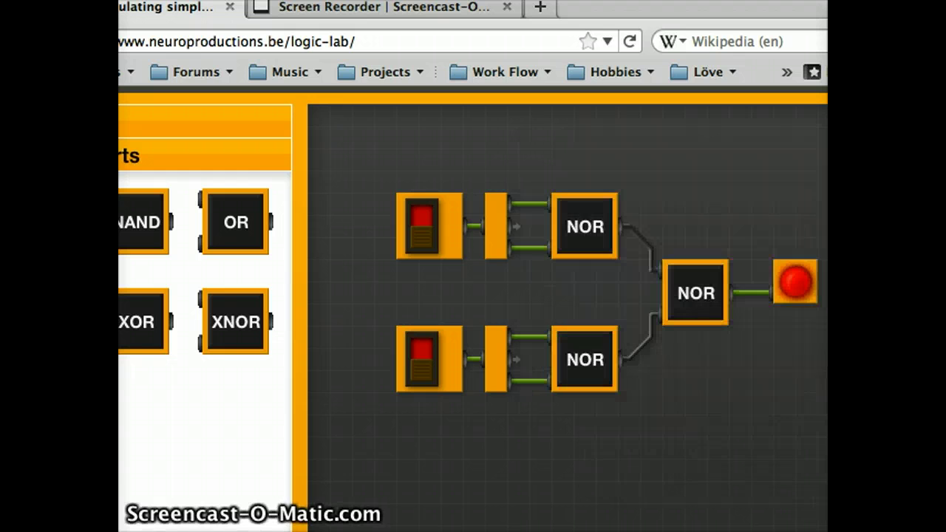
pyautogui.press('super+Tab')
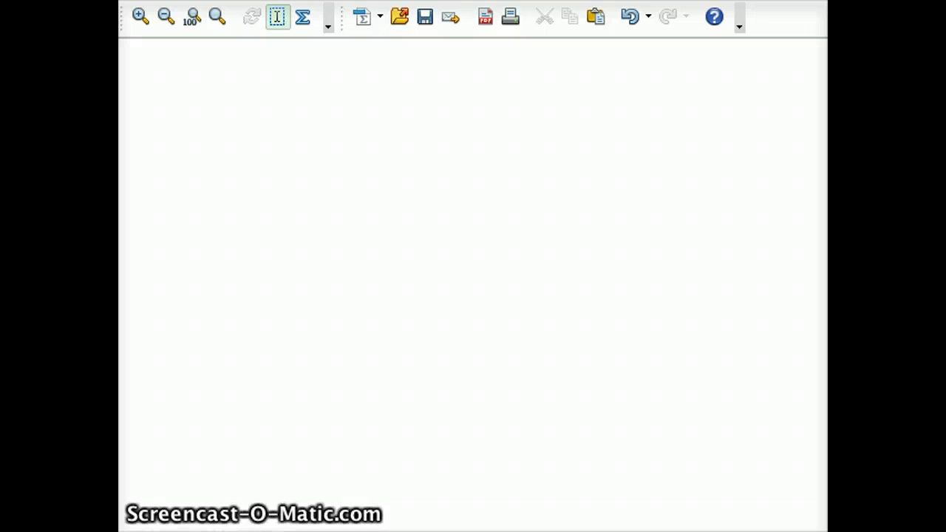
pyautogui.click(473, 299)
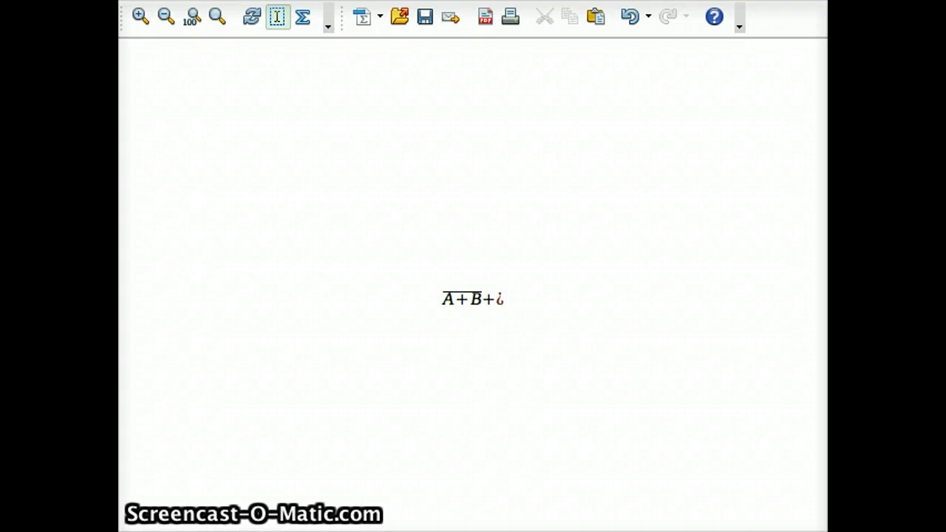
pyautogui.write('<?>')
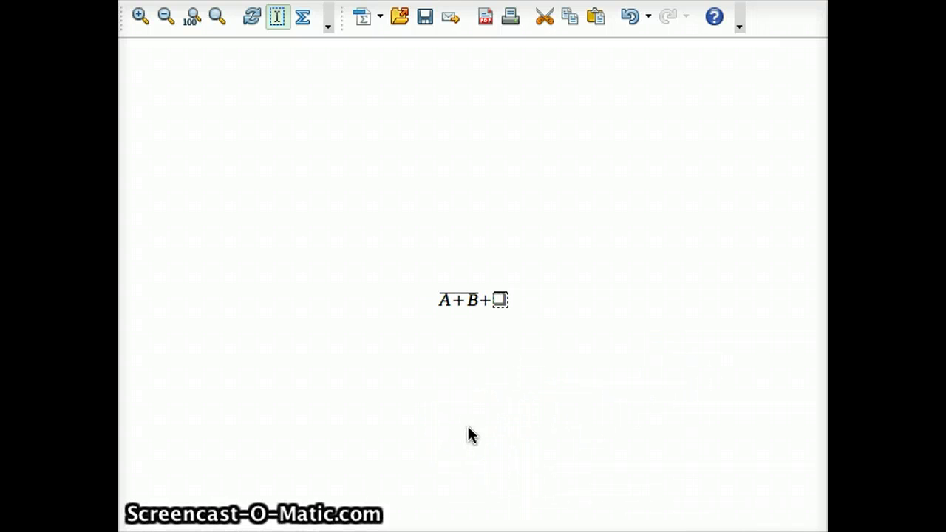
# Change the B in the first overlined term to A and fill the second overlined term with B+B
pyautogui.click(598, 479)
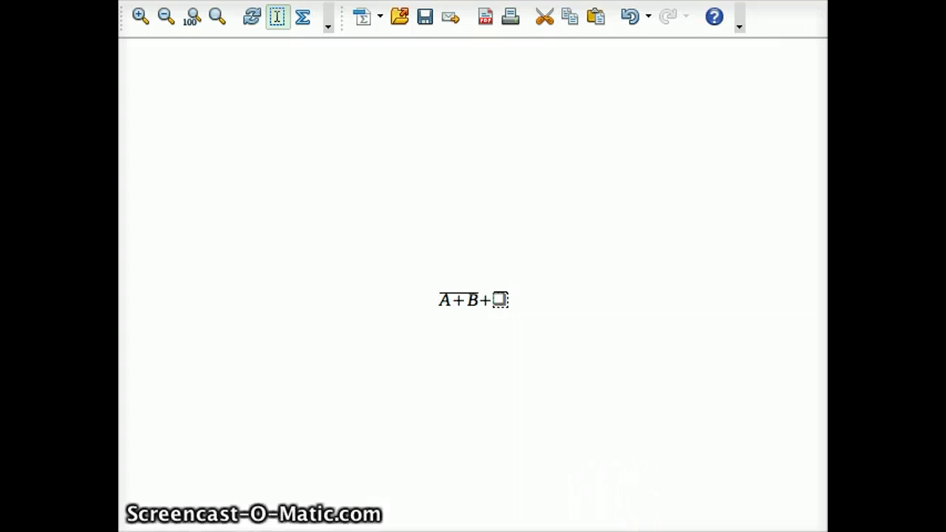
pyautogui.click(472, 300)
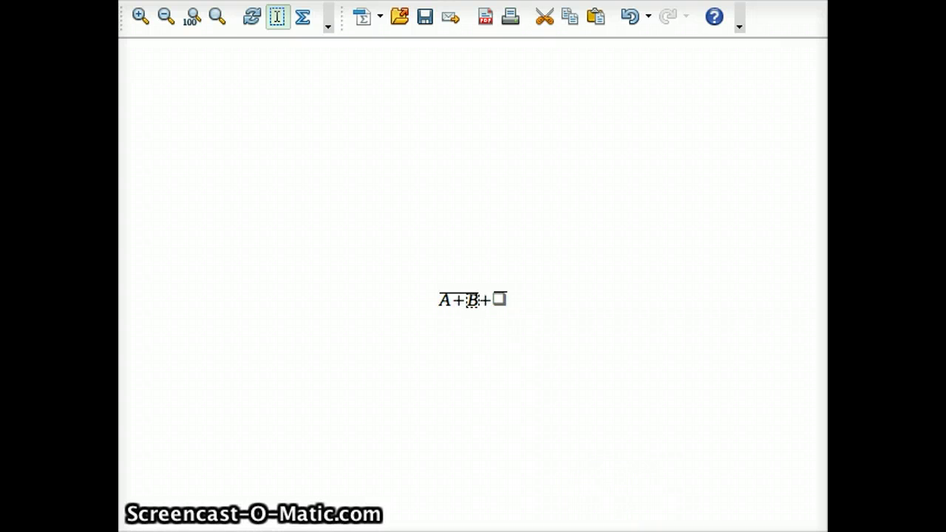
pyautogui.write('a')
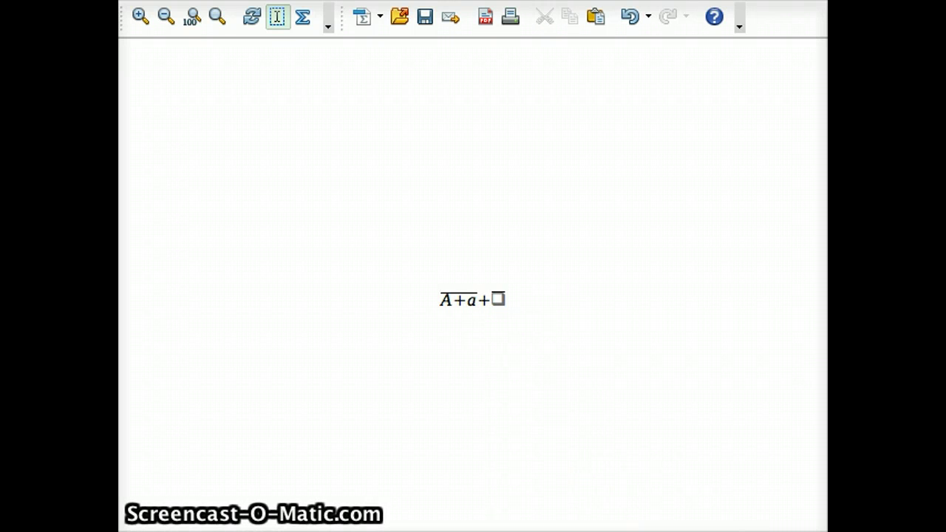
pyautogui.press('BackSpace')
pyautogui.write('A')
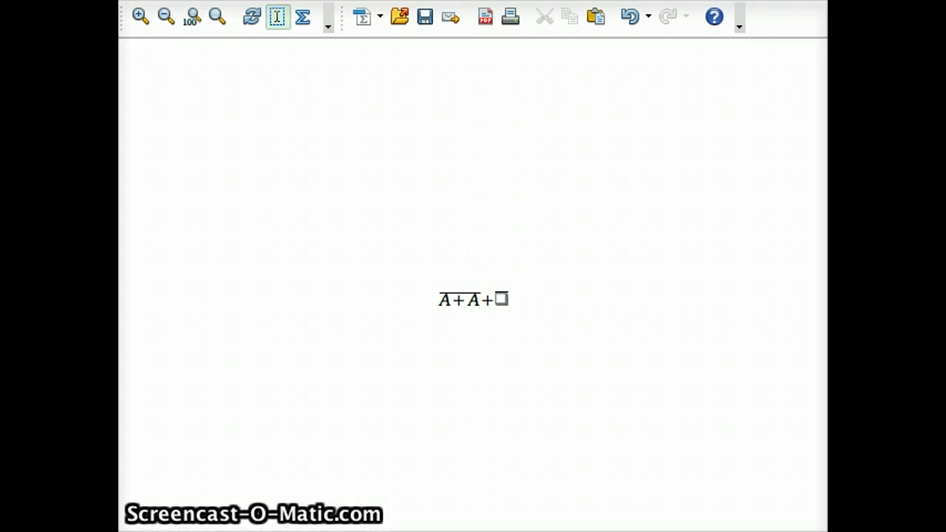
pyautogui.click(501, 300)
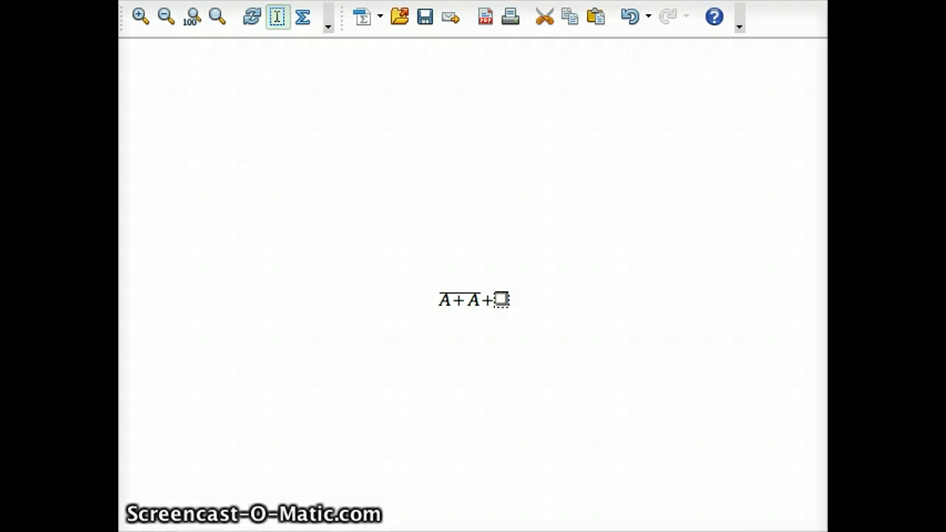
pyautogui.write('B+B')
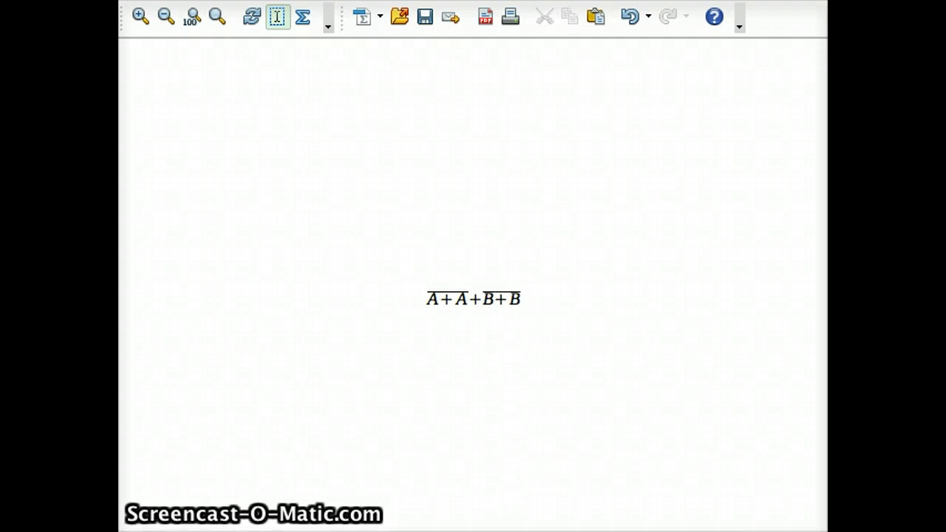
# Add an overline across the whole formula and save the document
pyautogui.click(447, 293)
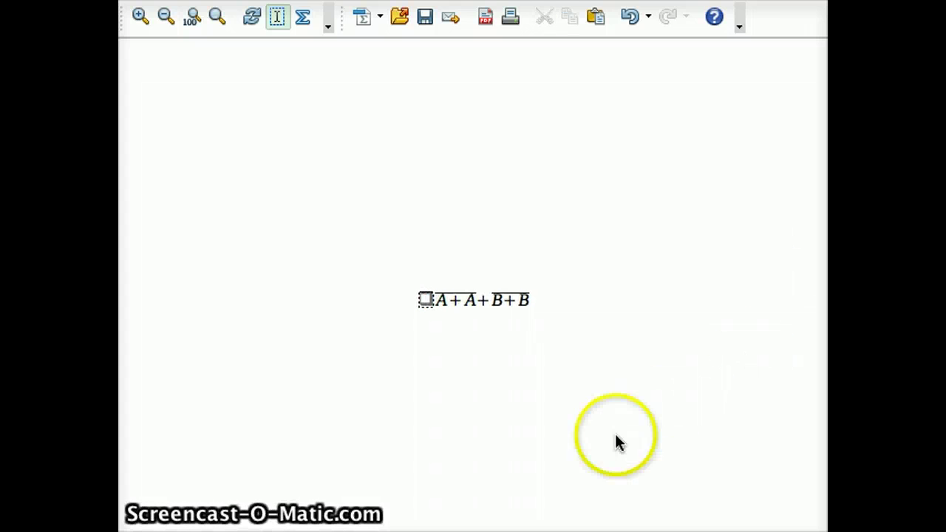
pyautogui.press('BackSpace')
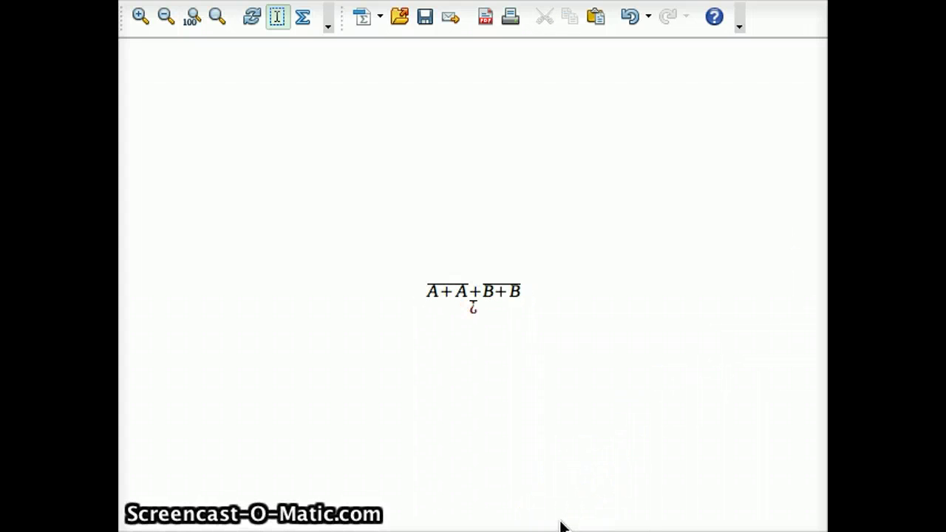
pyautogui.write('}')
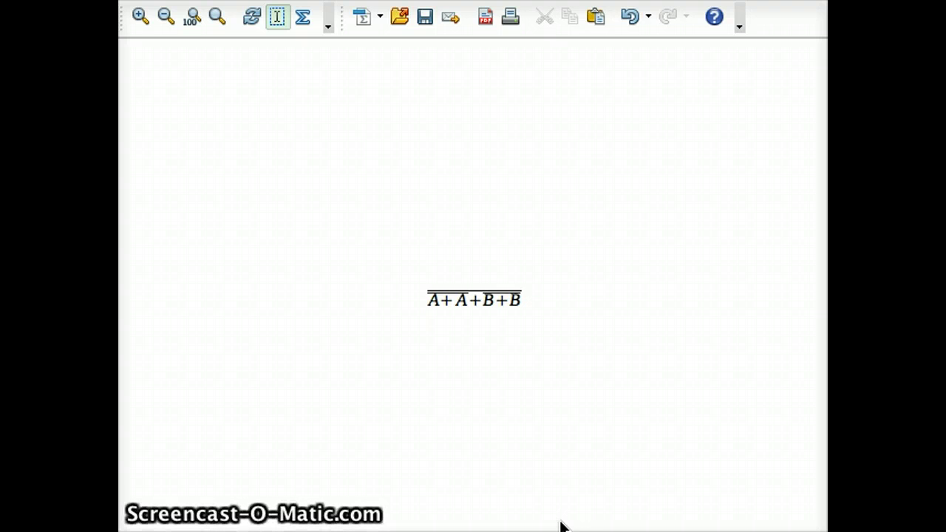
pyautogui.hotkey('ctrl', 's')
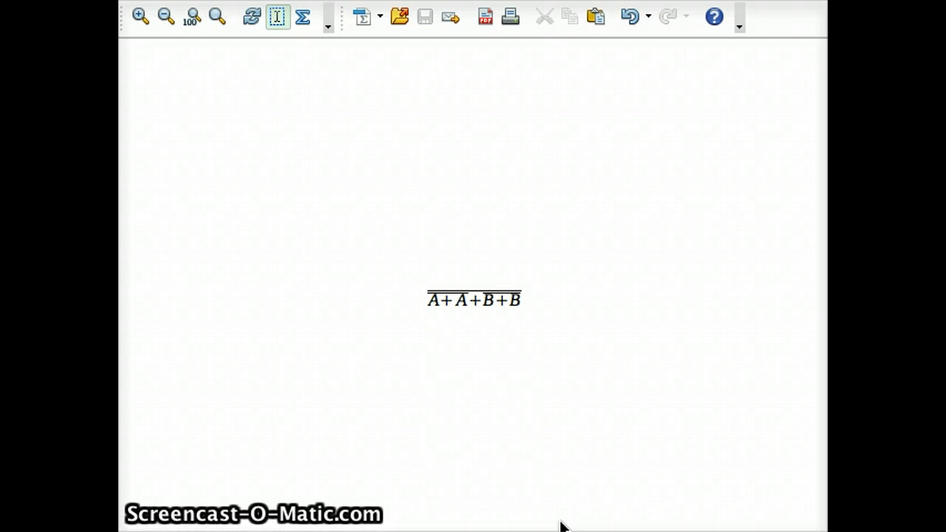